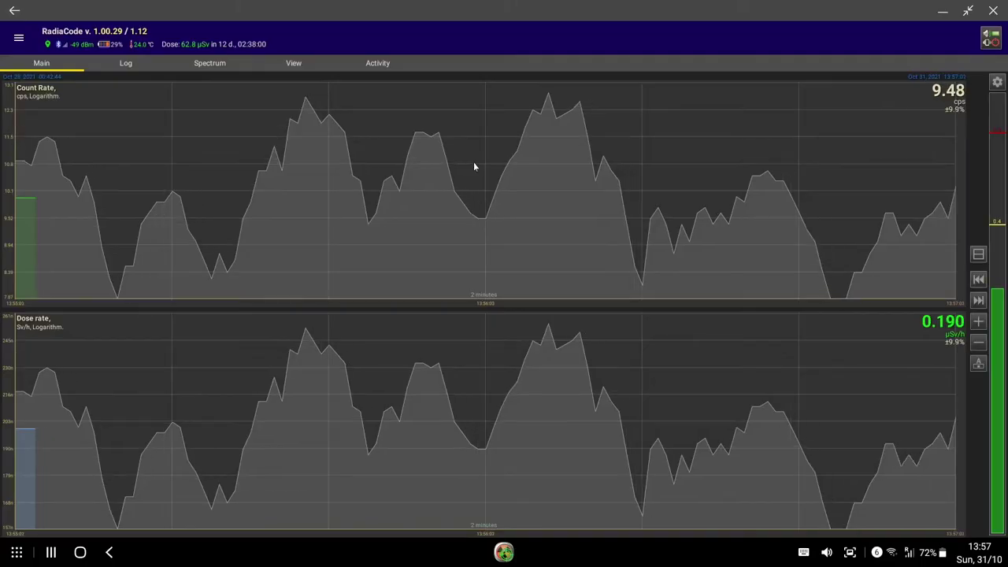
Mark a one-minute averaging interval on both rate graphs so a trend line appears
{"action": "left_click", "coordinate": [939, 91]}
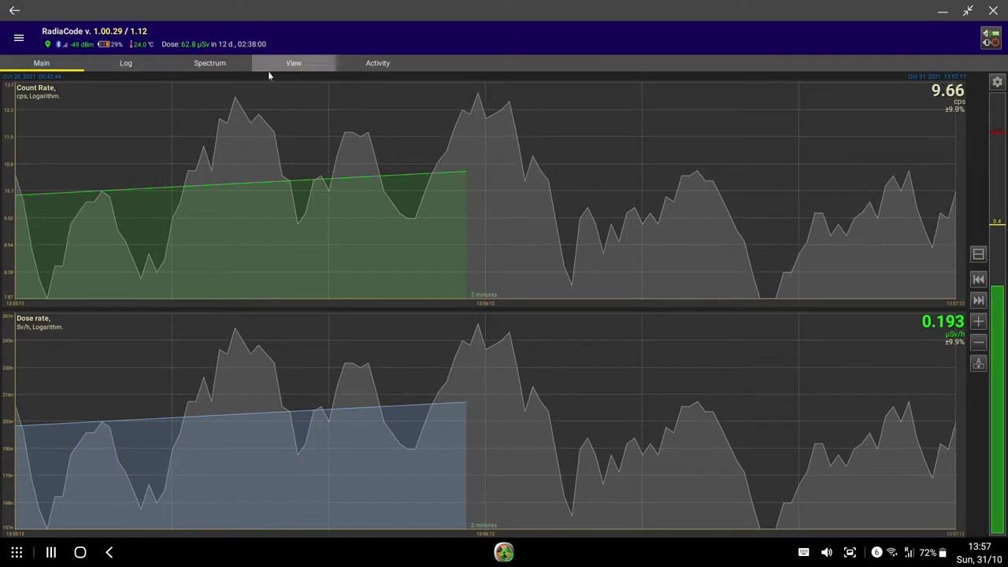
Show the Spectrum tab's 5-day accumulated energy histogram against the Office background
{"action": "left_click", "coordinate": [228, 70]}
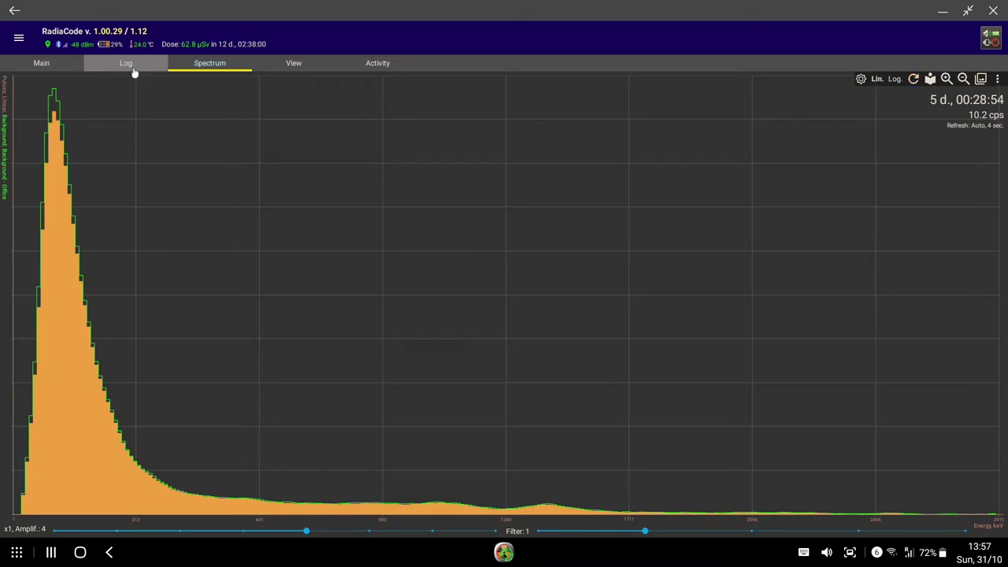
{"action": "left_click", "coordinate": [32, 64]}
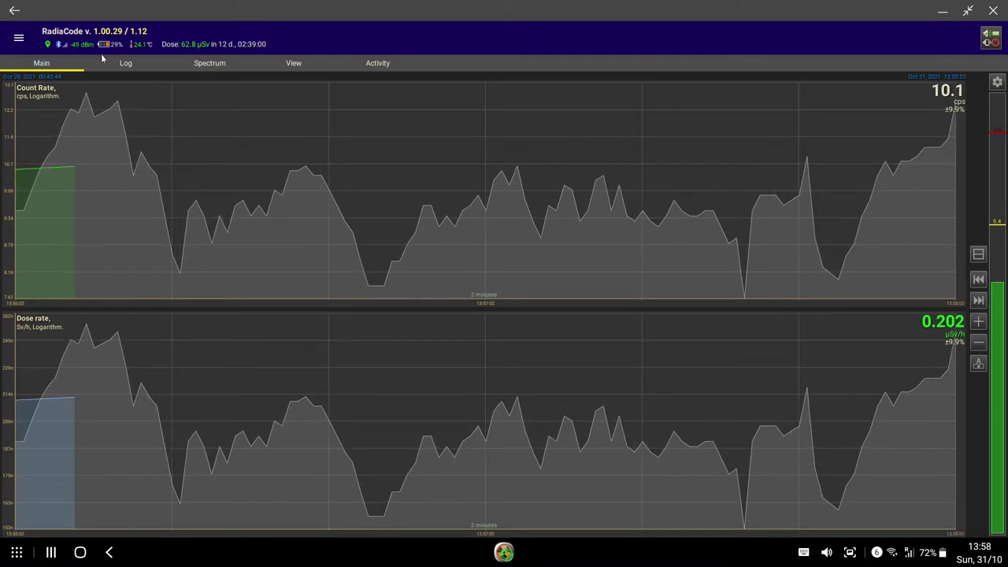
{"action": "left_click", "coordinate": [218, 67]}
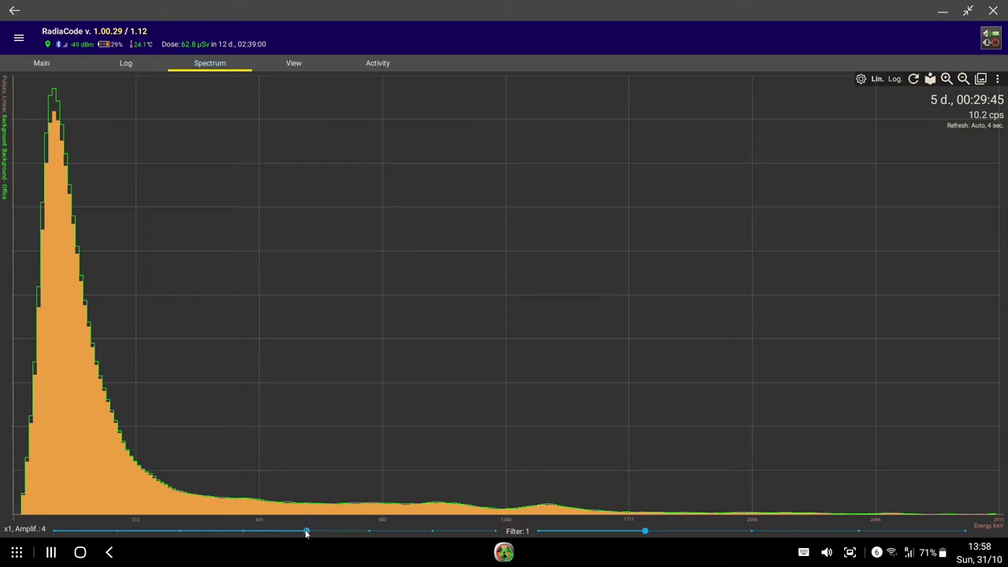
Lower the spectrum amplification from 3 to 1 with the Amplif. slider
{"action": "left_click_drag", "start_coordinate": [306, 531], "coordinate": [243, 531]}
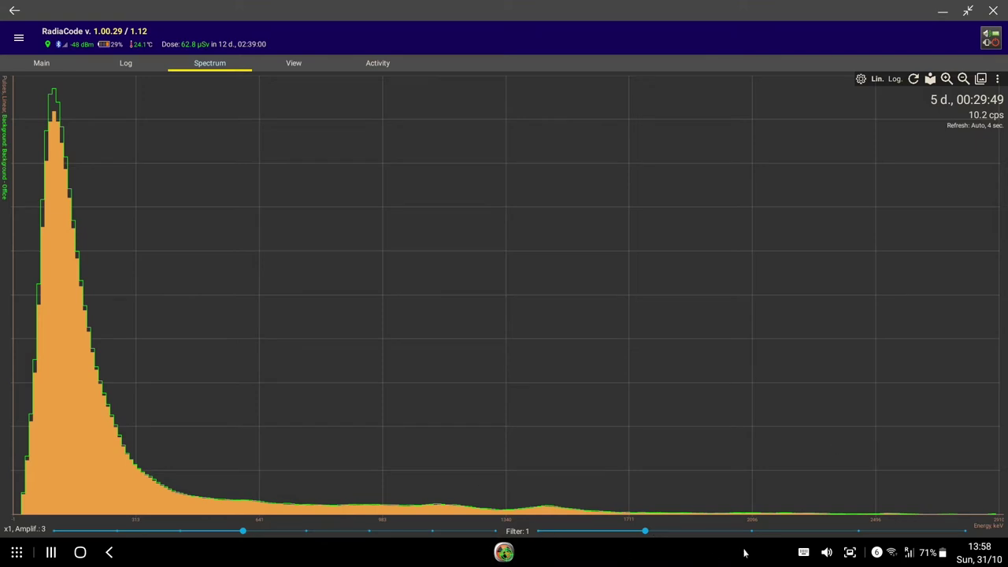
{"action": "mouse_move", "coordinate": [647, 532]}
{"action": "left_mouse_down"}
{"action": "mouse_move", "coordinate": [928, 527]}
{"action": "mouse_move", "coordinate": [533, 531]}
{"action": "mouse_move", "coordinate": [646, 531]}
{"action": "left_mouse_up"}
{"action": "left_click_drag", "start_coordinate": [246, 532], "coordinate": [117, 532]}
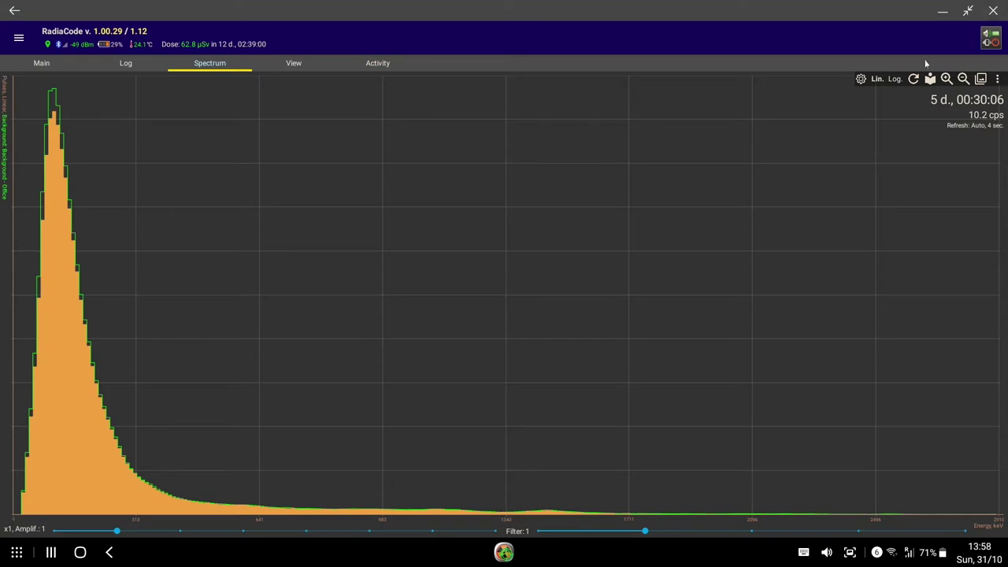
Zoom into the spectrum and pan past the 1249 and 1385 keV regions to the high-energy end
{"action": "left_click", "coordinate": [947, 79]}
{"action": "left_click", "coordinate": [947, 79]}
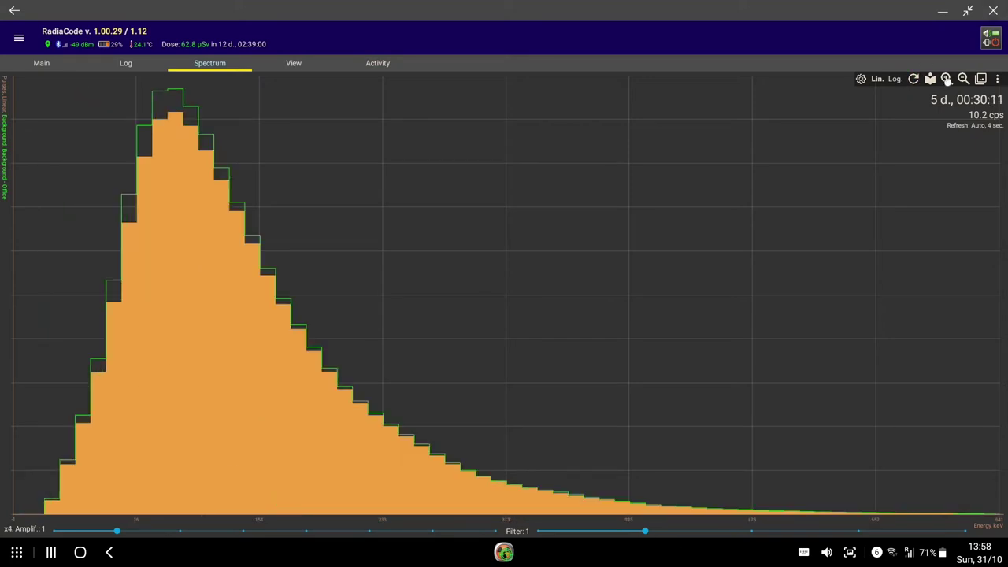
{"action": "mouse_move", "coordinate": [691, 381]}
{"action": "left_mouse_down"}
{"action": "mouse_move", "coordinate": [639, 347]}
{"action": "mouse_move", "coordinate": [249, 316]}
{"action": "left_mouse_up"}
{"action": "left_click_drag", "start_coordinate": [893, 301], "coordinate": [479, 300]}
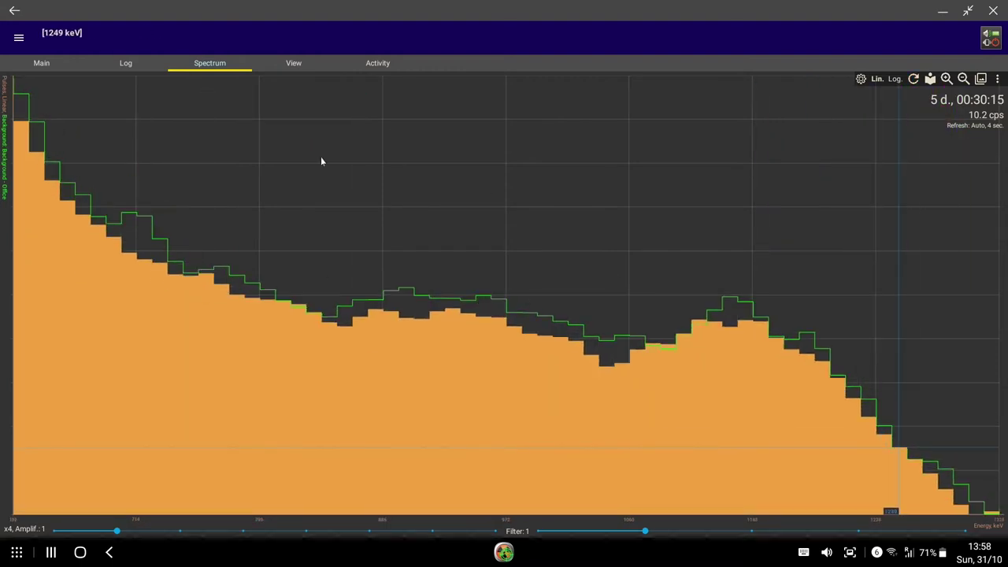
{"action": "mouse_move", "coordinate": [805, 206]}
{"action": "left_mouse_down"}
{"action": "mouse_move", "coordinate": [686, 221]}
{"action": "mouse_move", "coordinate": [466, 216]}
{"action": "left_mouse_up"}
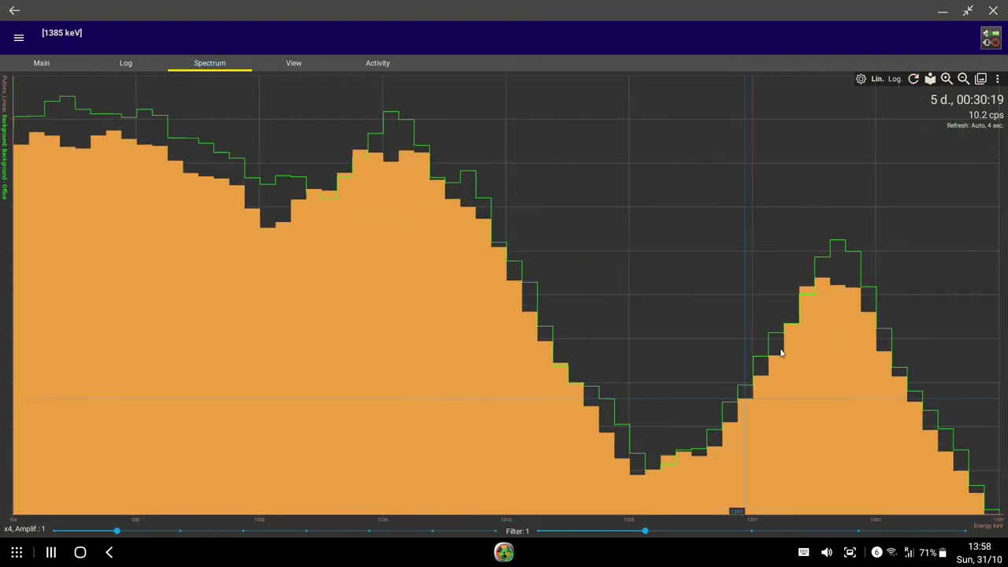
{"action": "left_click_drag", "start_coordinate": [950, 197], "coordinate": [475, 177]}
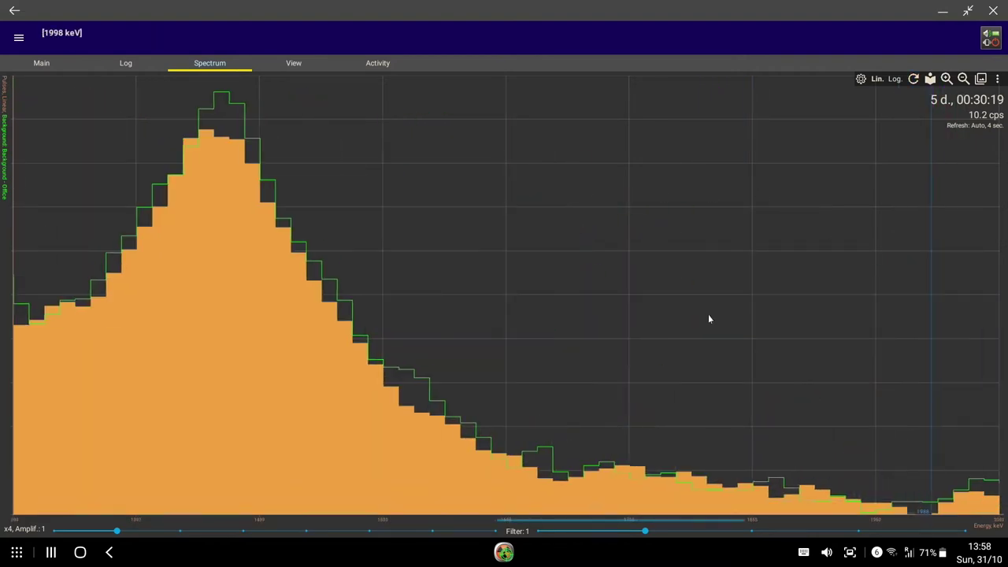
{"action": "left_click_drag", "start_coordinate": [709, 318], "coordinate": [50, 284]}
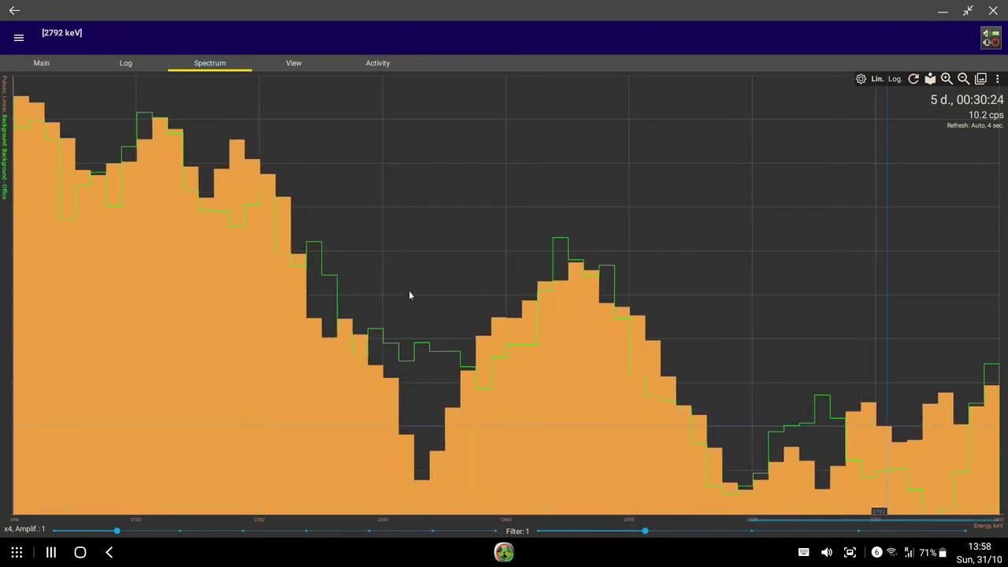
{"action": "left_click_drag", "start_coordinate": [555, 211], "coordinate": [637, 227]}
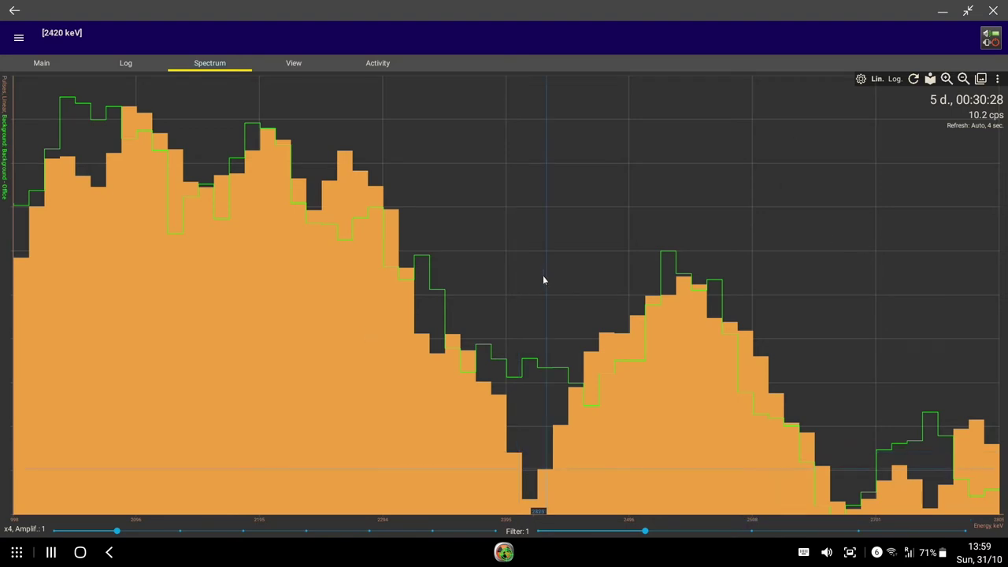
Mark a bin, pan back through the 911, 238 and 1120 keV regions, then zoom out to x1
{"action": "left_click", "coordinate": [516, 277]}
{"action": "left_click_drag", "start_coordinate": [549, 292], "coordinate": [766, 201]}
{"action": "left_click_drag", "start_coordinate": [263, 286], "coordinate": [865, 279]}
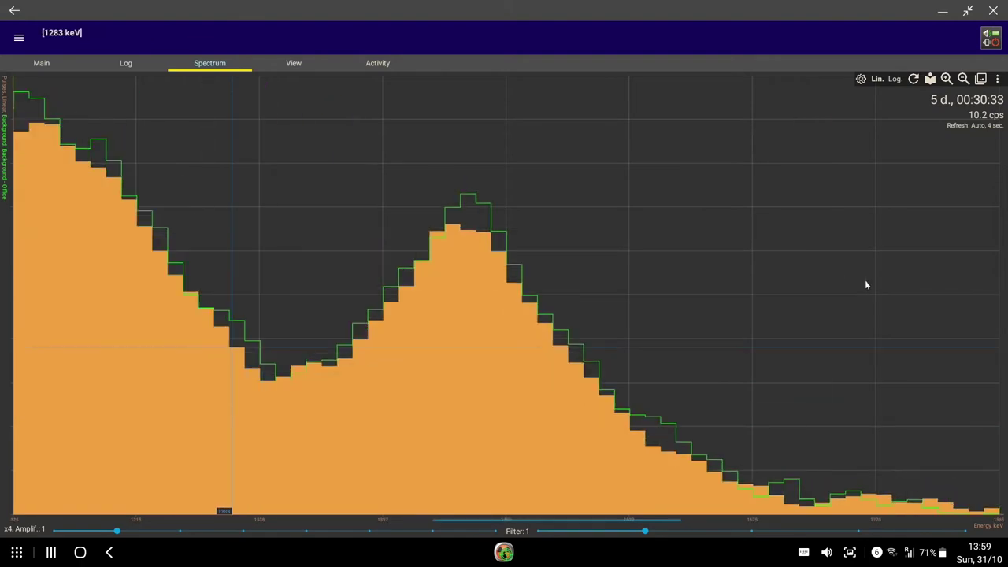
{"action": "left_click_drag", "start_coordinate": [268, 205], "coordinate": [828, 205]}
{"action": "left_click_drag", "start_coordinate": [316, 234], "coordinate": [725, 234]}
{"action": "left_click_drag", "start_coordinate": [118, 226], "coordinate": [709, 237]}
{"action": "left_click_drag", "start_coordinate": [111, 271], "coordinate": [252, 271]}
{"action": "left_click_drag", "start_coordinate": [709, 268], "coordinate": [434, 268]}
{"action": "left_click_drag", "start_coordinate": [788, 268], "coordinate": [354, 268]}
{"action": "left_click", "coordinate": [964, 80]}
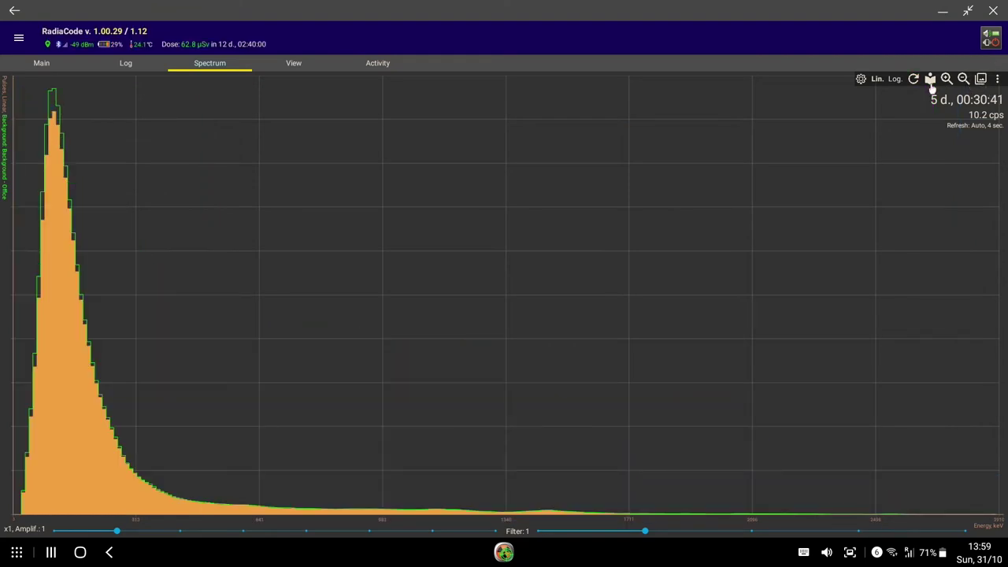
Load the Mushrooms spectrum from the Spectrum Library into View
{"action": "left_click", "coordinate": [931, 81]}
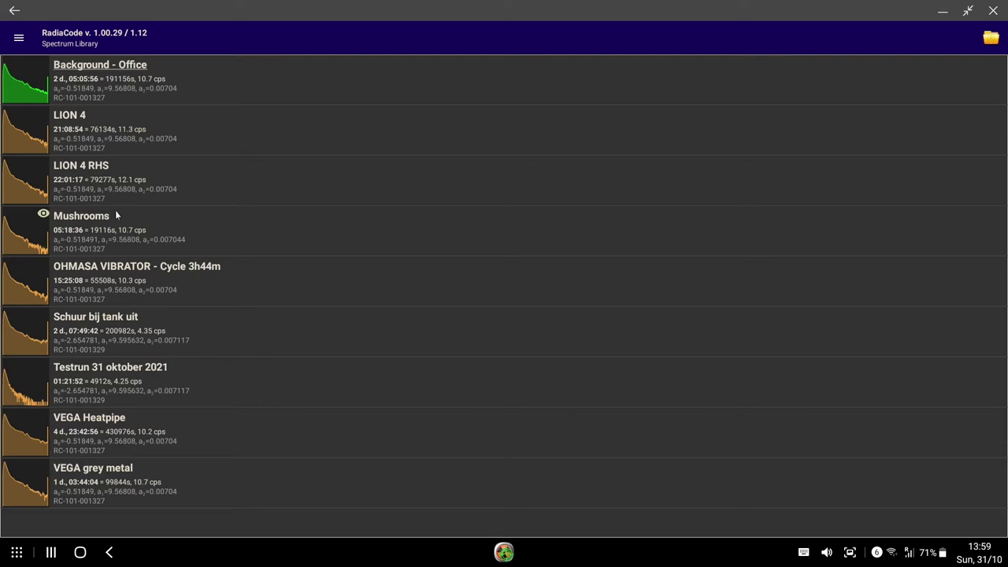
{"action": "right_click", "coordinate": [116, 236]}
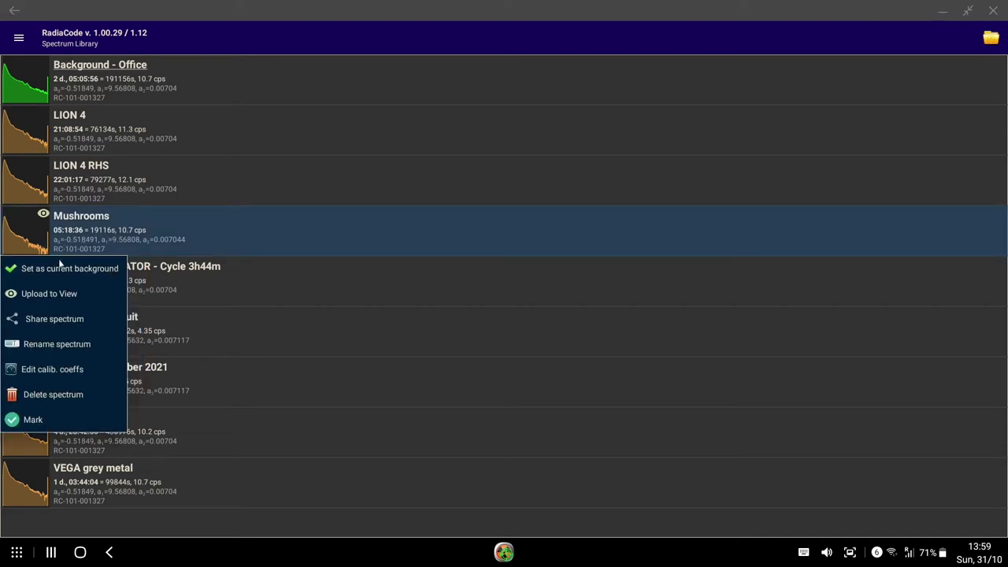
{"action": "left_click", "coordinate": [48, 295]}
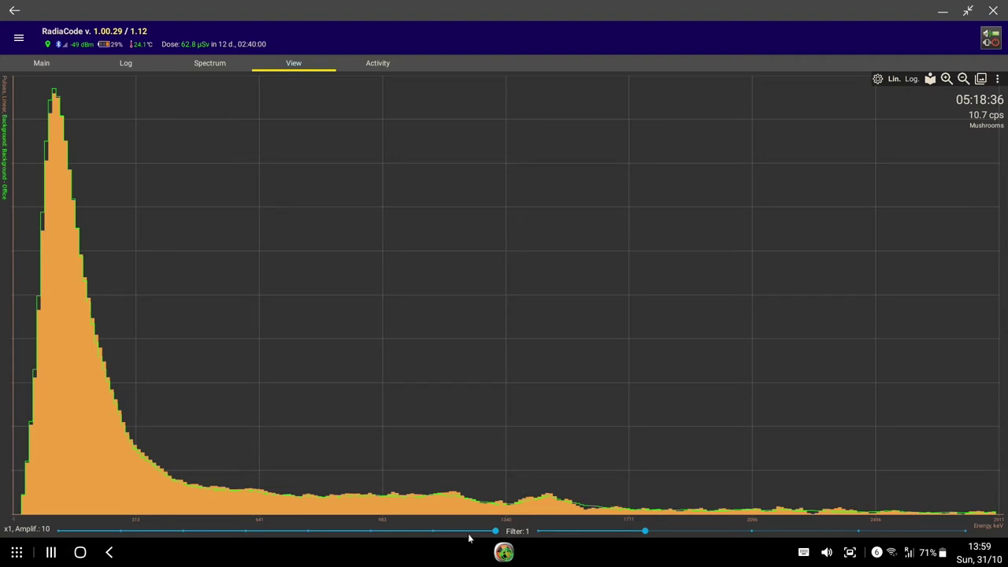
Set amplification to 1 and zoom the Mushrooms spectrum in toward the Co-60 1173 keV line
{"action": "left_click_drag", "start_coordinate": [495, 532], "coordinate": [142, 526]}
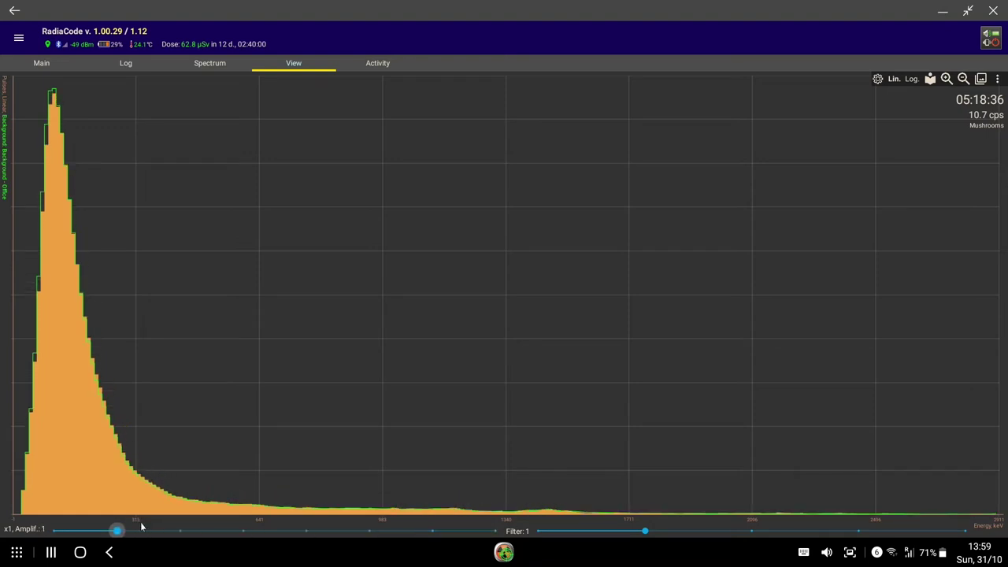
{"action": "left_click", "coordinate": [947, 80]}
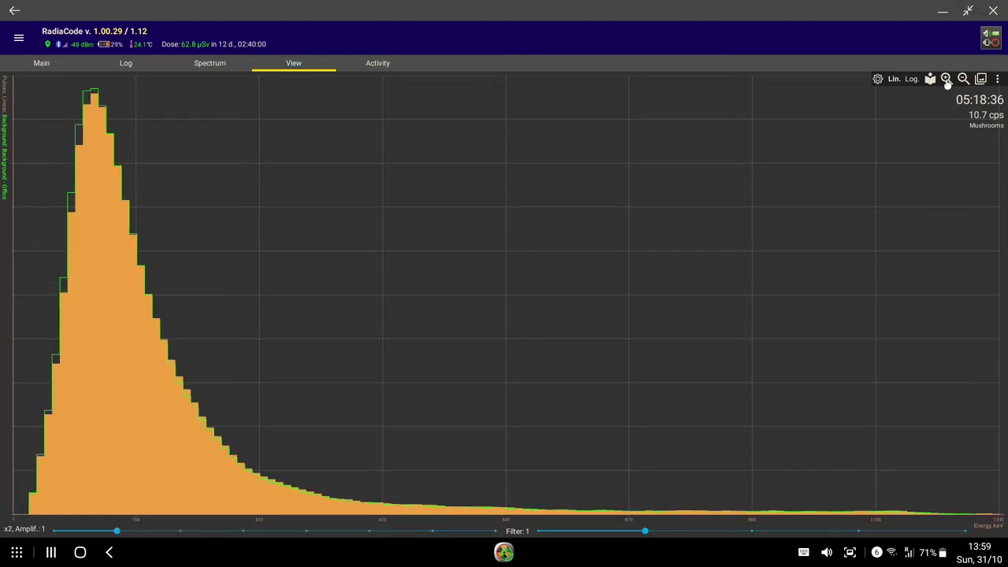
{"action": "left_click", "coordinate": [947, 79]}
{"action": "left_click_drag", "start_coordinate": [900, 315], "coordinate": [558, 313]}
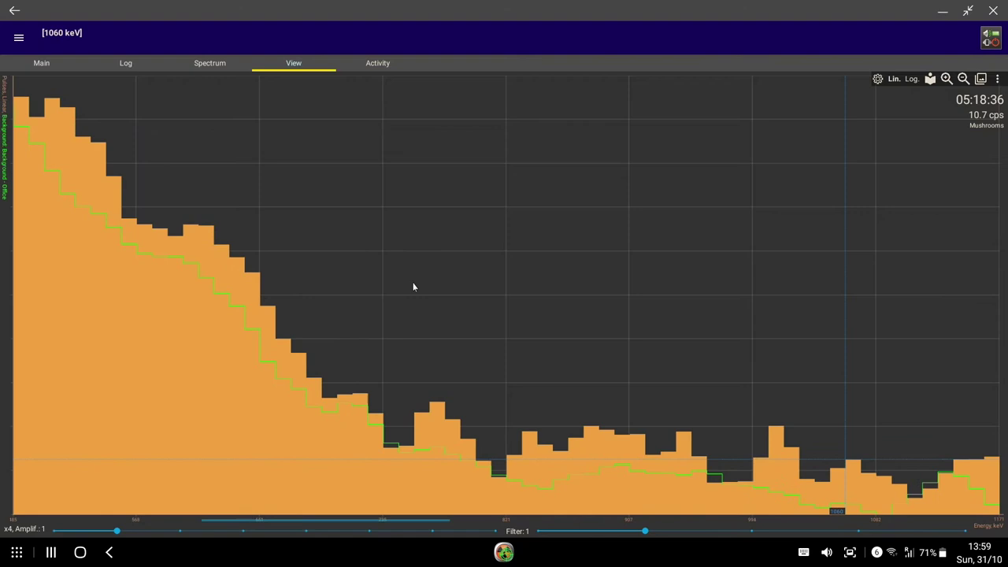
{"action": "left_click_drag", "start_coordinate": [499, 277], "coordinate": [297, 251]}
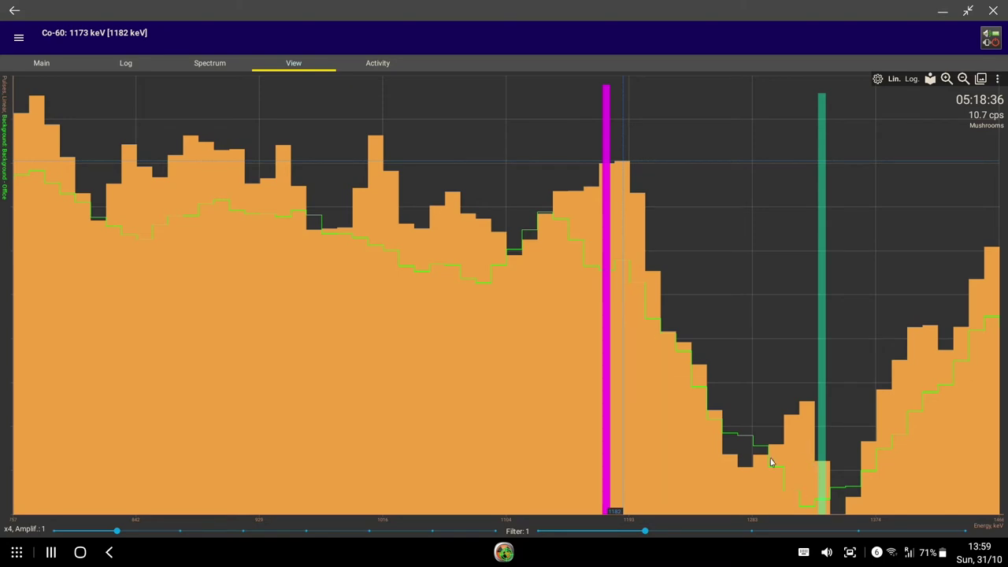
Mark the peak near 1093 keV so the Bi-214 1120 keV line is identified
{"action": "left_click", "coordinate": [833, 493]}
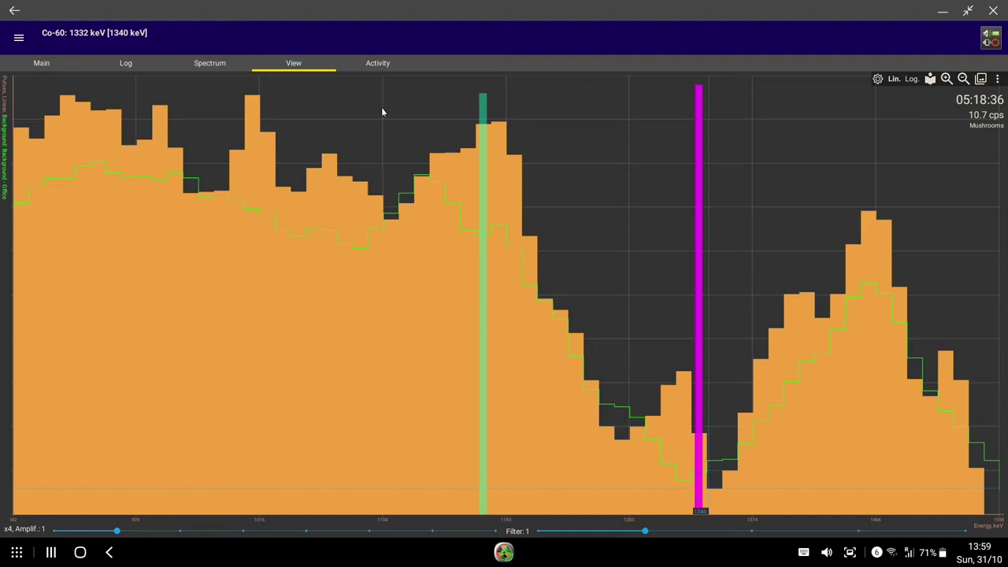
{"action": "scroll", "coordinate": [583, 340], "scroll_direction": "up", "scroll_amount": 5}
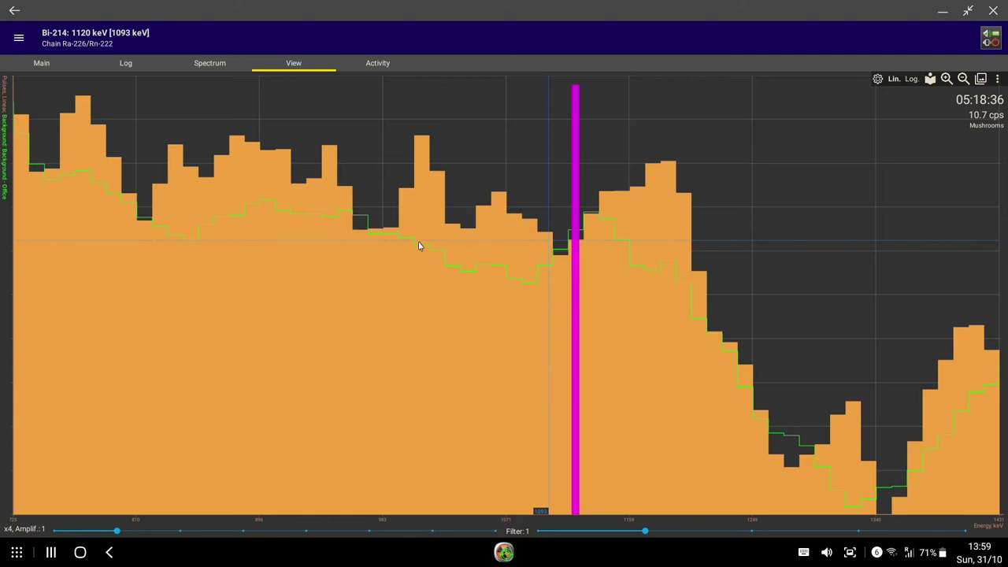
{"action": "left_click", "coordinate": [998, 82]}
{"action": "left_click", "coordinate": [948, 94]}
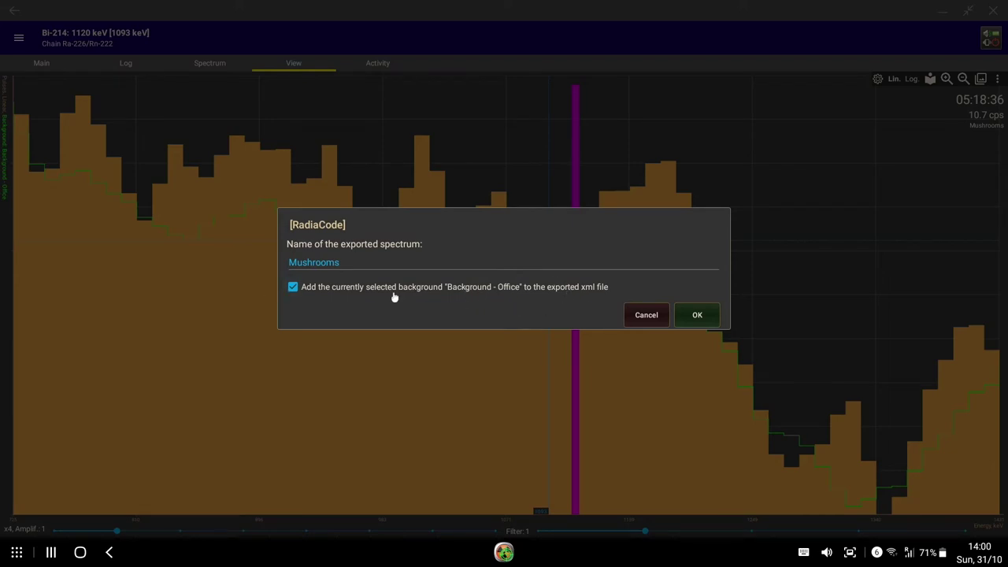
{"action": "left_click", "coordinate": [303, 263]}
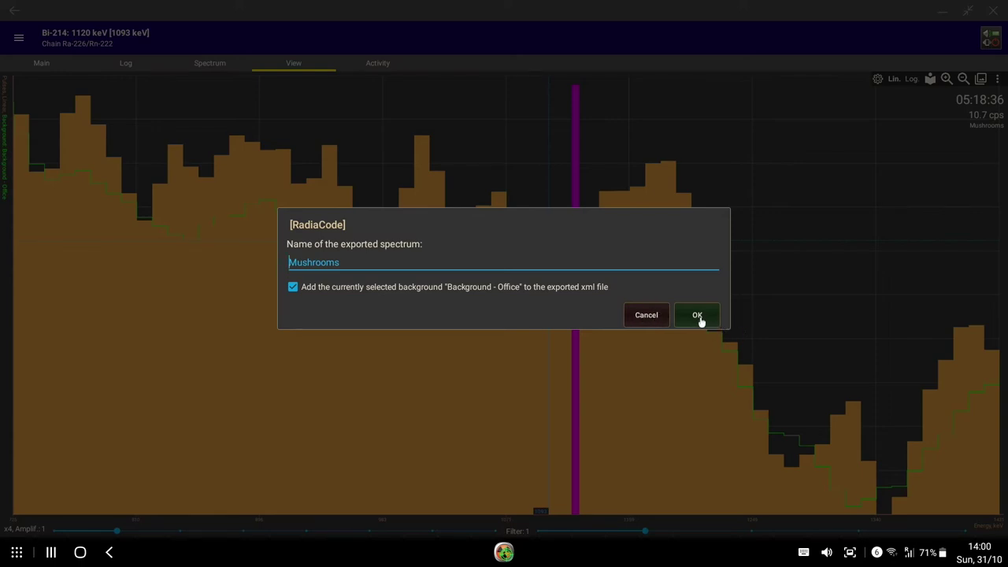
{"action": "left_click", "coordinate": [635, 318]}
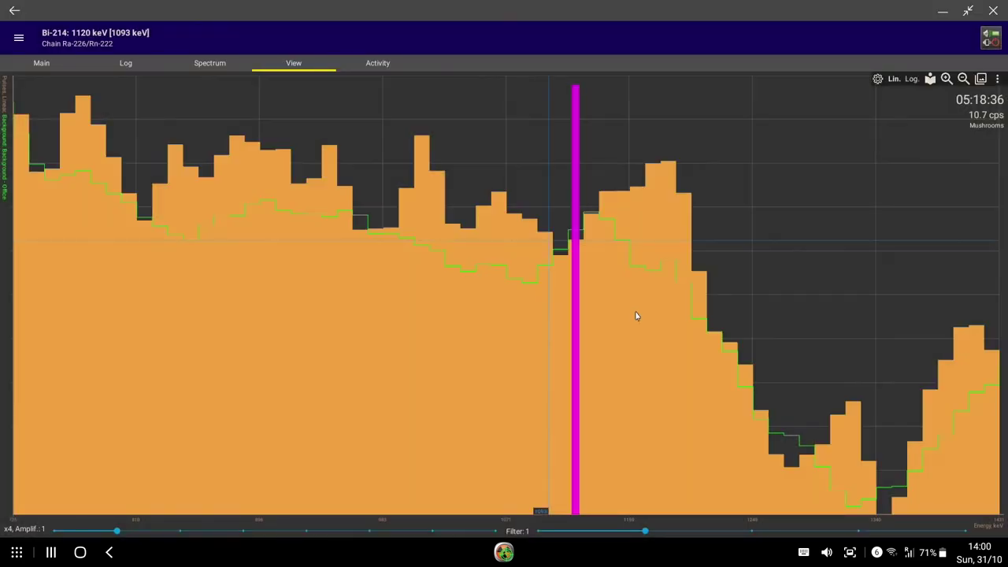
Load the 'Testrun 31 oktober 2021' spectrum from the library into View
{"action": "left_click", "coordinate": [998, 80]}
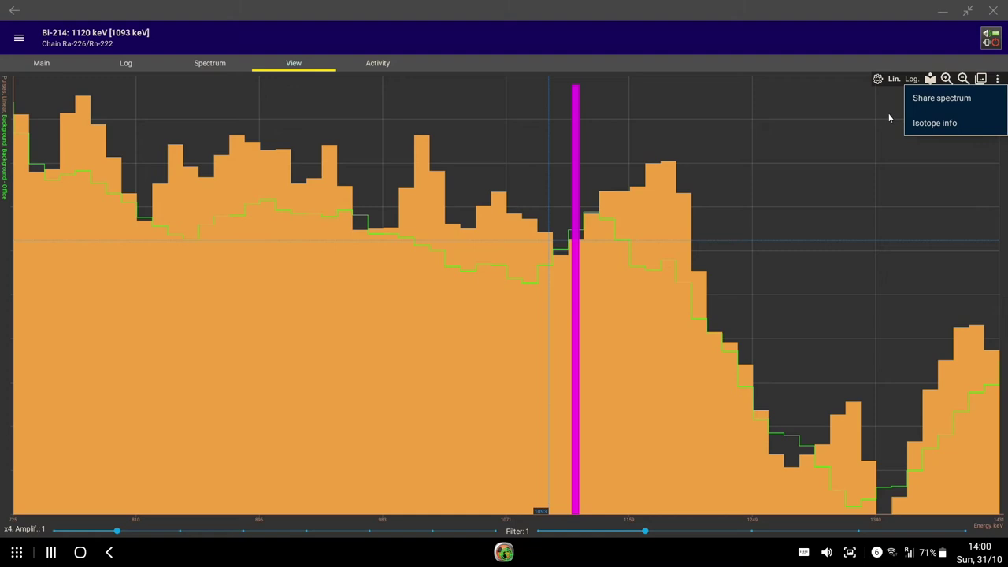
{"action": "left_click", "coordinate": [890, 118]}
{"action": "left_click", "coordinate": [931, 79]}
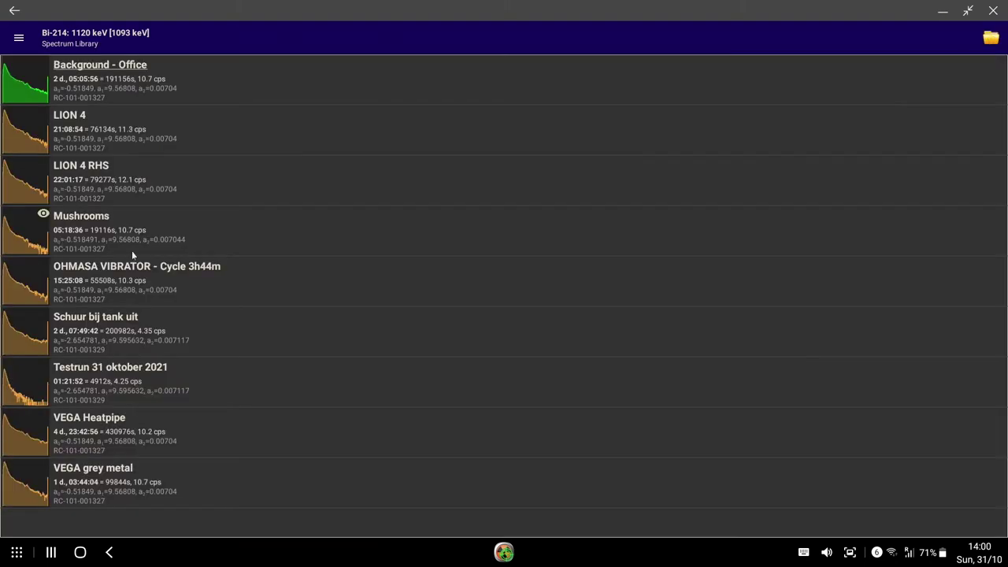
{"action": "right_click", "coordinate": [99, 379]}
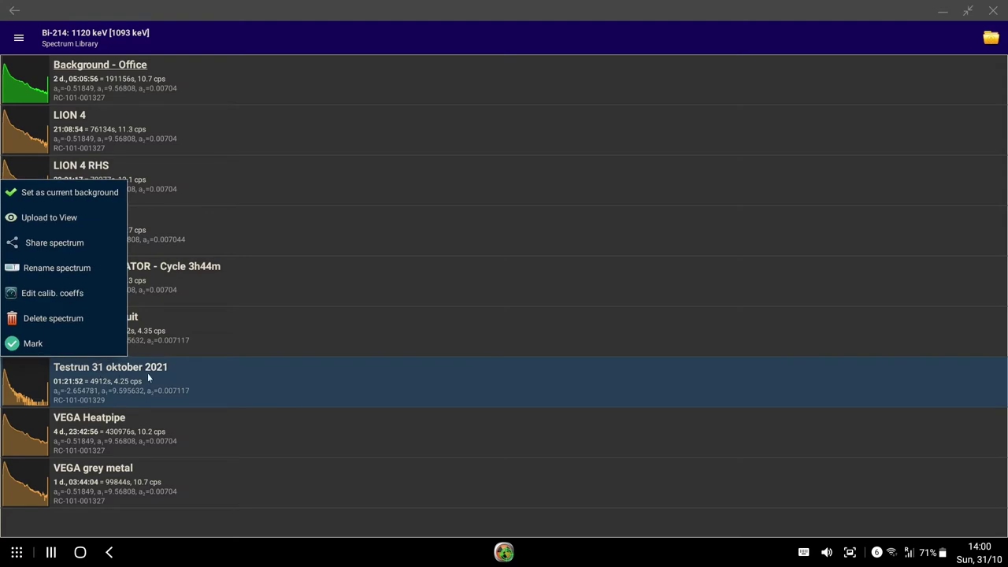
{"action": "left_click", "coordinate": [55, 222]}
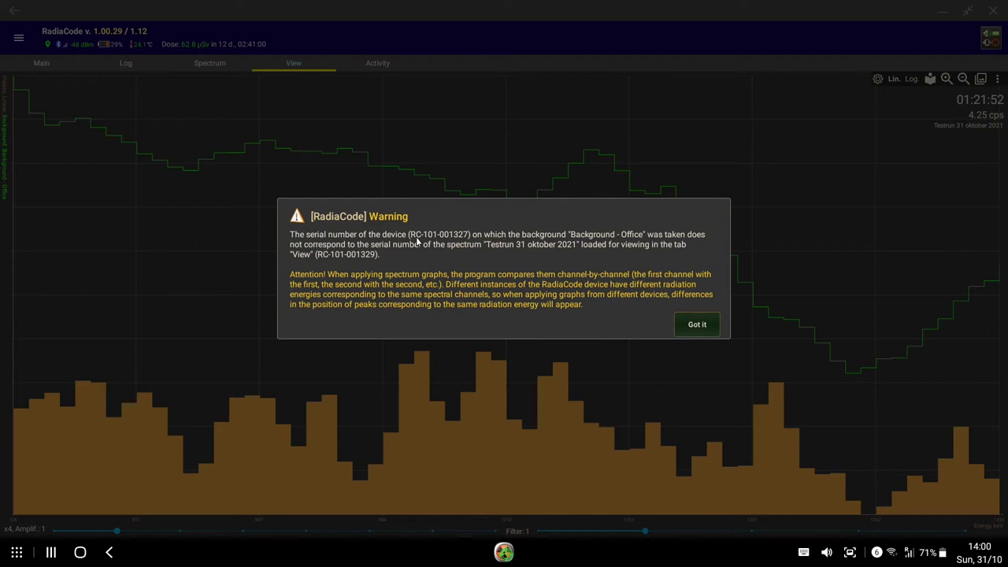
Dismiss the serial-number warning and zoom the Testrun spectrum out to its full x1 range
{"action": "left_click", "coordinate": [699, 326]}
{"action": "left_click", "coordinate": [981, 81]}
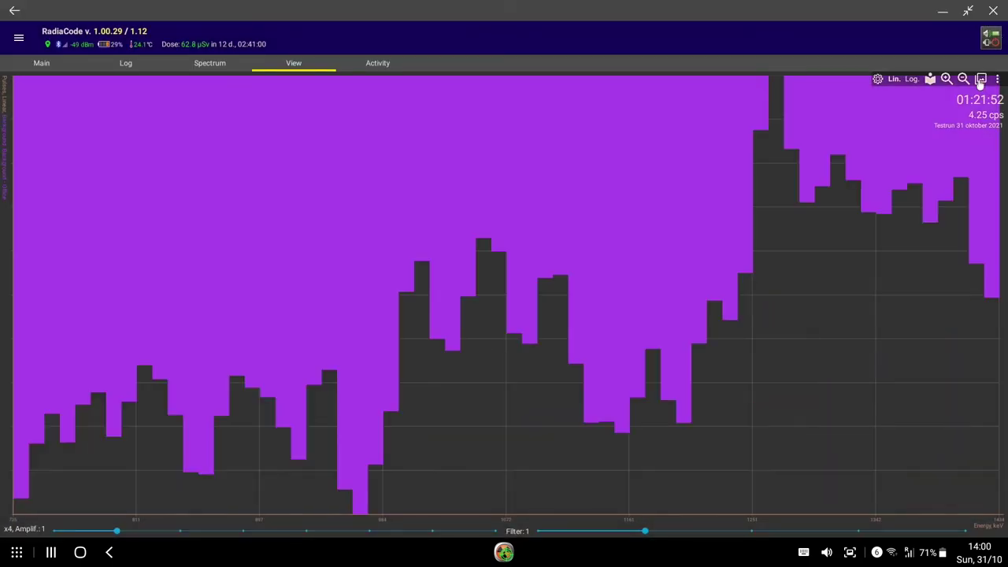
{"action": "left_click", "coordinate": [982, 80]}
{"action": "left_click", "coordinate": [997, 80]}
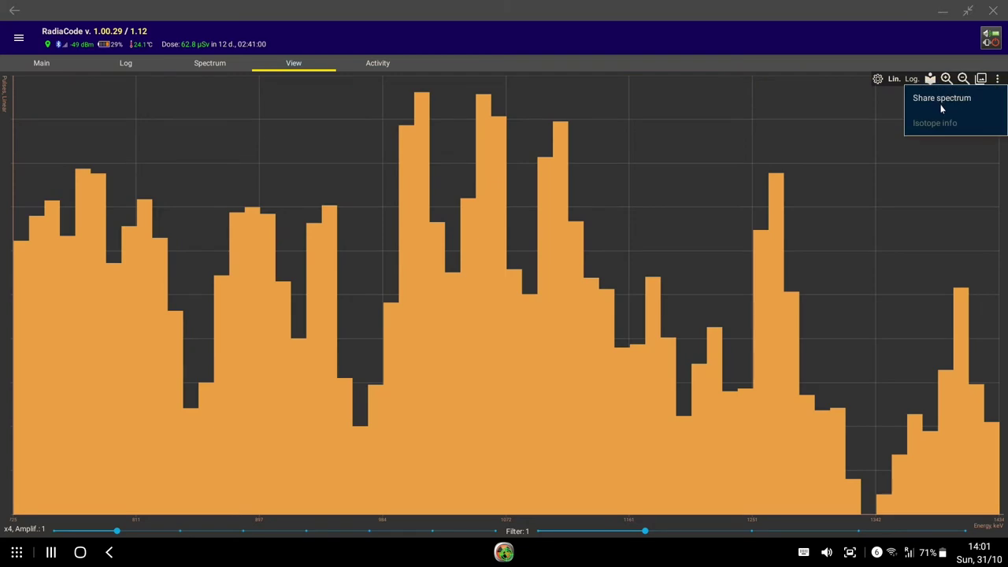
{"action": "left_click", "coordinate": [882, 104]}
{"action": "left_click", "coordinate": [963, 79]}
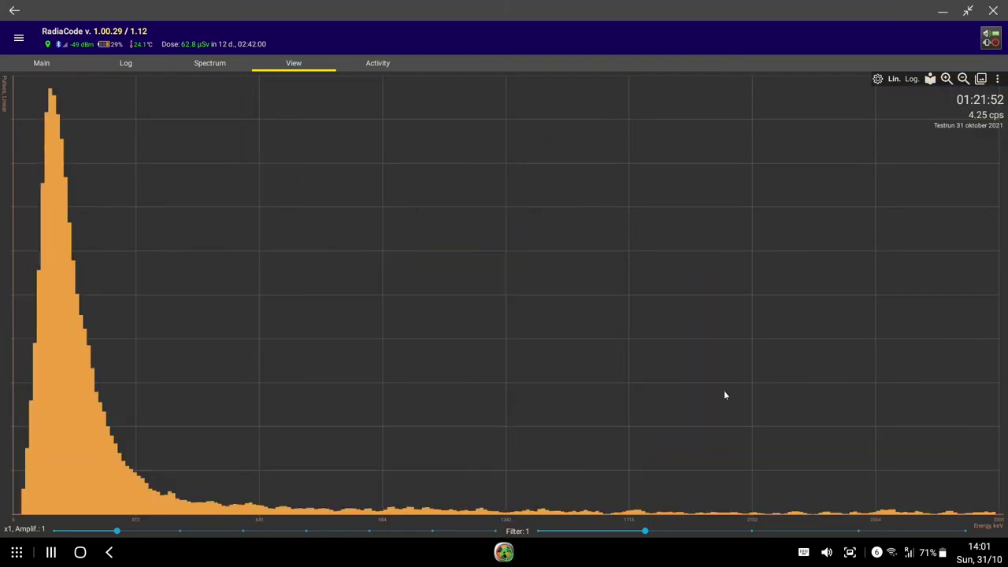
{"action": "left_click", "coordinate": [998, 79]}
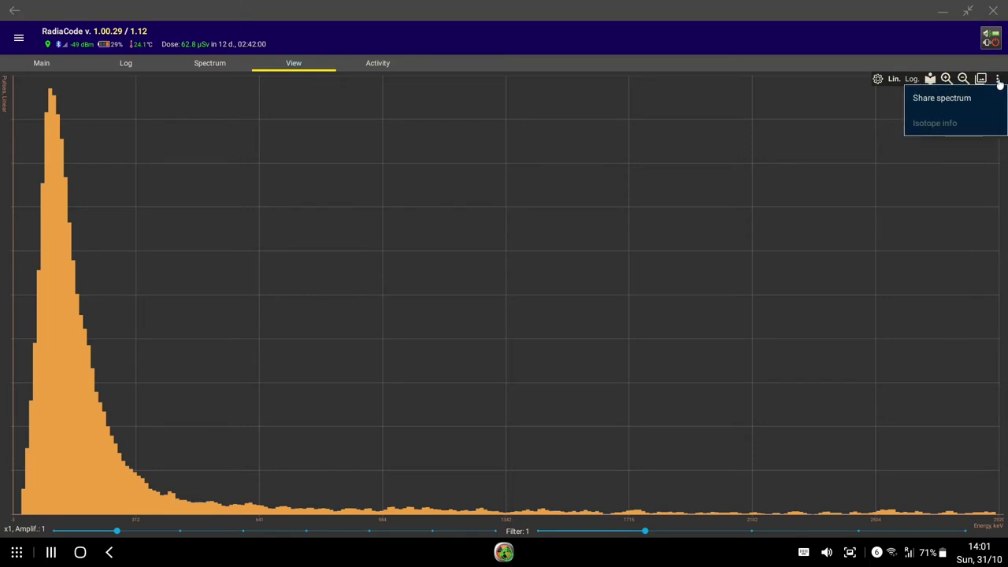
Choose Testrun 31 oktober 2021.xml from Recent files via the library's folder icon
{"action": "left_click", "coordinate": [903, 82]}
{"action": "left_click", "coordinate": [930, 79]}
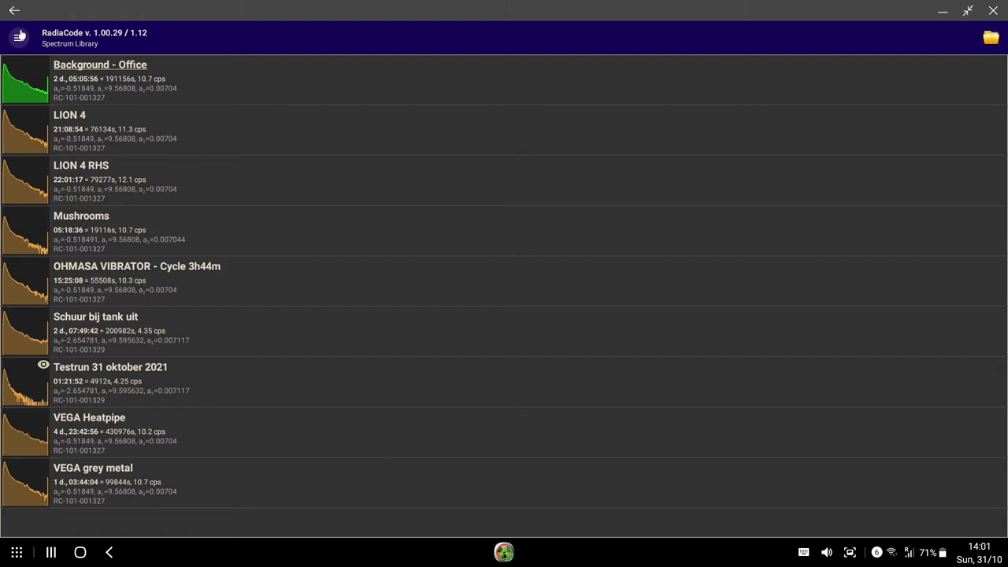
{"action": "left_click", "coordinate": [991, 38]}
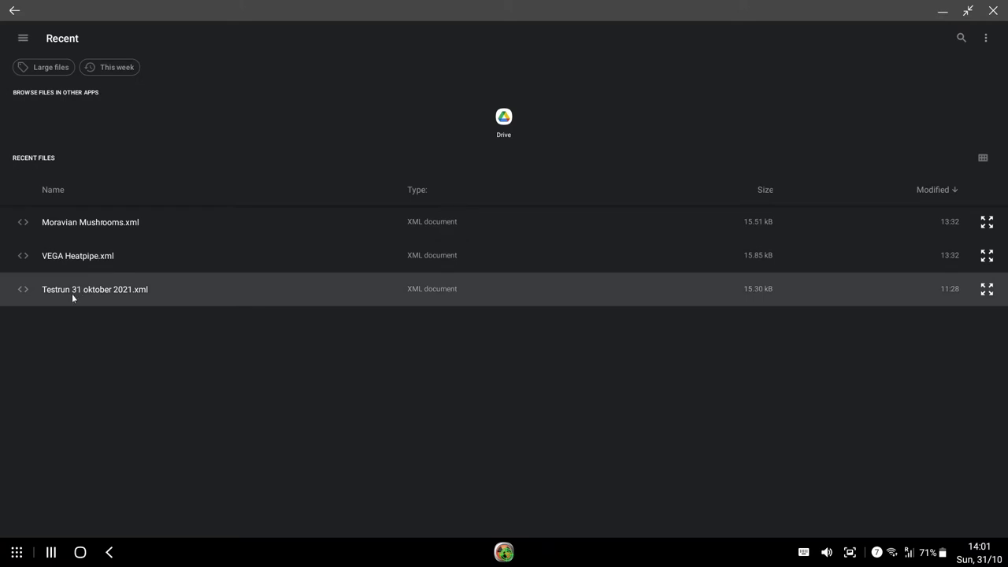
{"action": "left_click", "coordinate": [91, 291]}
{"action": "left_click", "coordinate": [88, 290]}
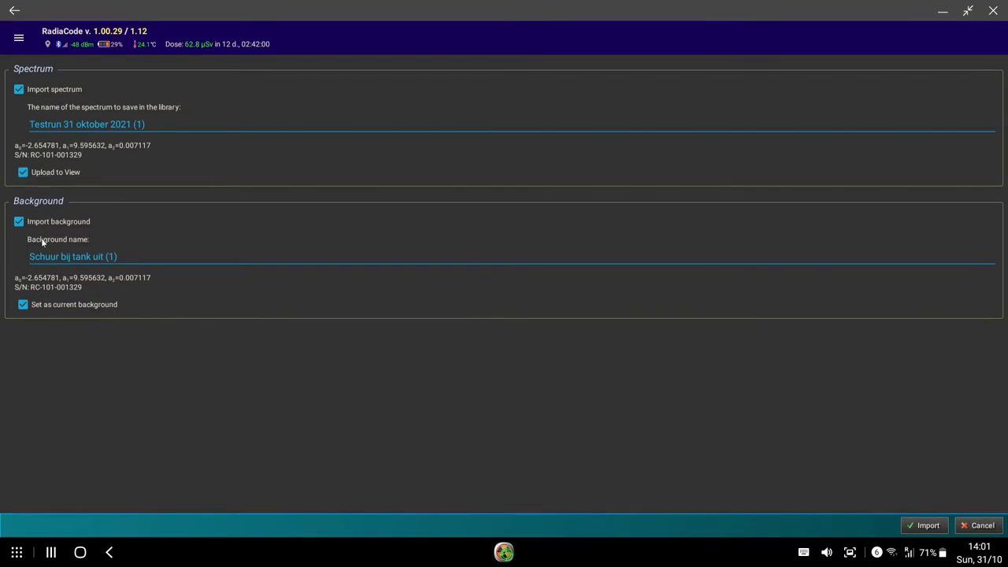
Import the Testrun spectrum with 'Schuur bij tank uit (1)' as current background, then dismiss the warning
{"action": "left_click", "coordinate": [29, 260]}
{"action": "left_click", "coordinate": [20, 257]}
{"action": "left_click", "coordinate": [923, 525]}
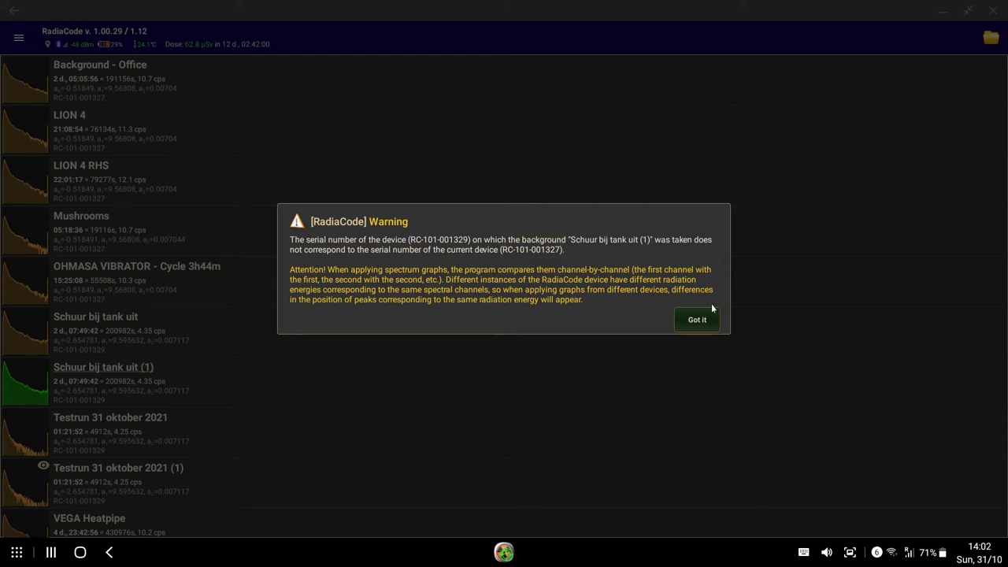
{"action": "left_click", "coordinate": [697, 321]}
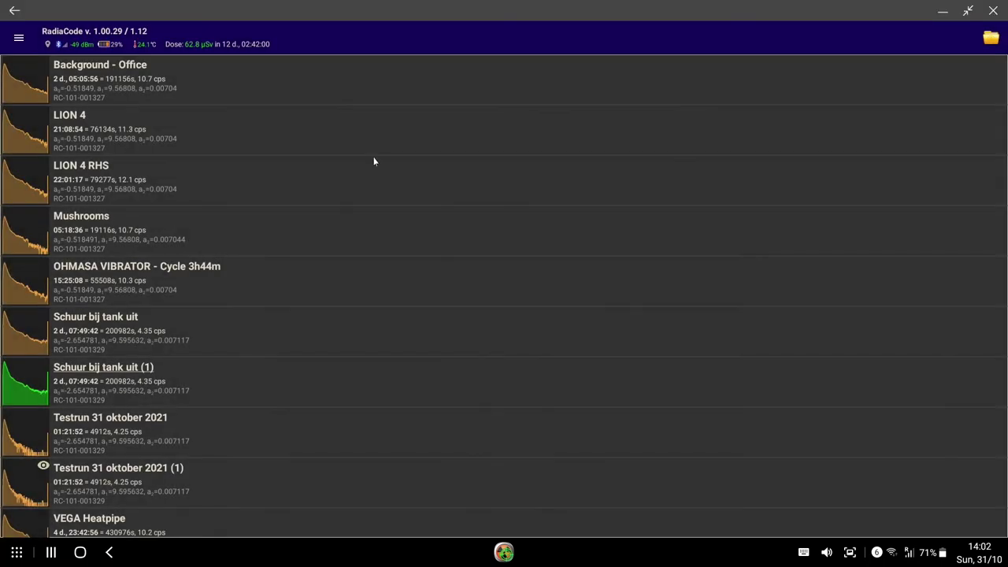
Return to View, zoom the Testrun spectrum to x4 and pan toward higher energies
{"action": "left_click", "coordinate": [14, 11]}
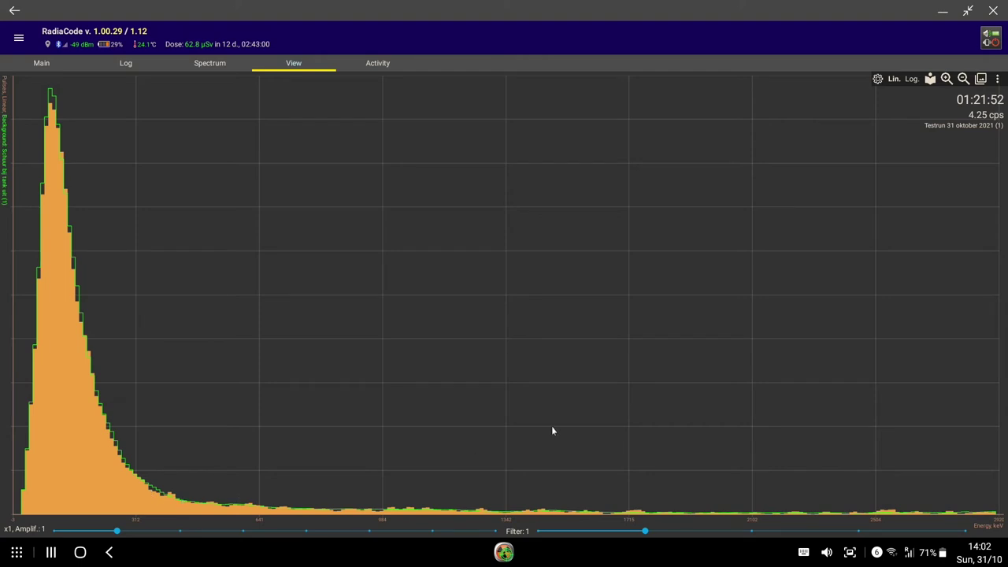
{"action": "left_click", "coordinate": [946, 79]}
{"action": "left_click", "coordinate": [947, 80]}
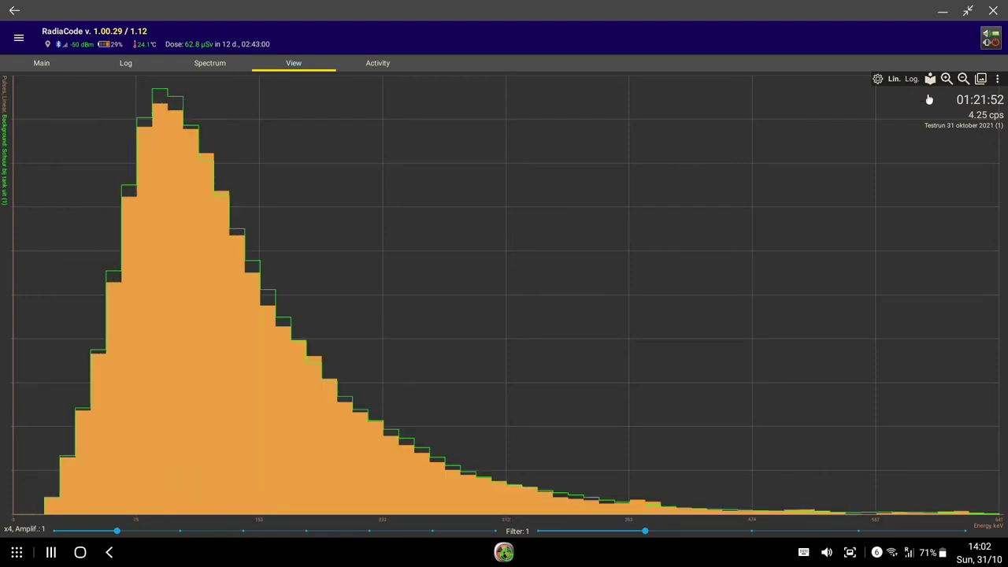
{"action": "left_click_drag", "start_coordinate": [638, 387], "coordinate": [360, 355]}
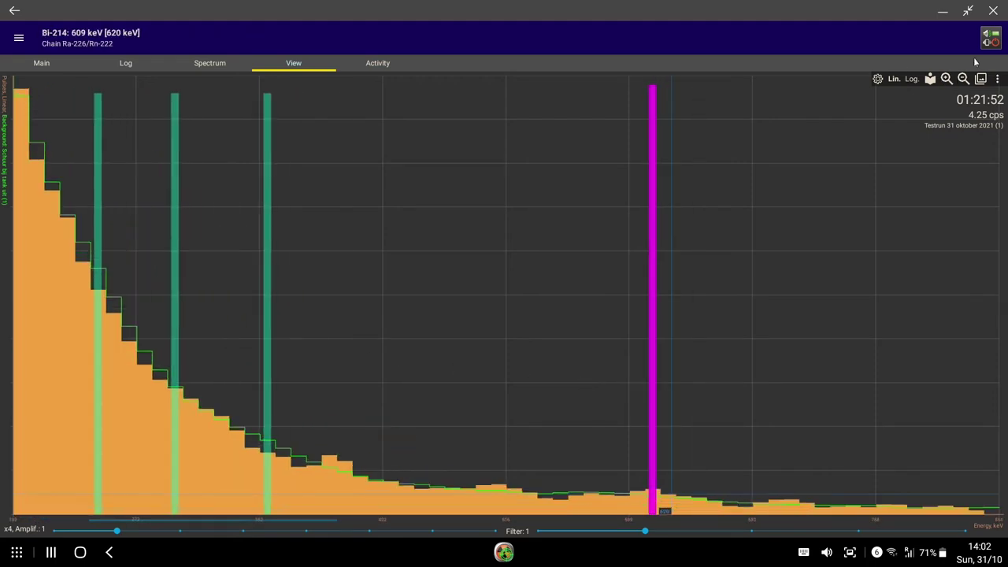
Zoom to x8 and mark the I-131 364 keV, Bi-214 609 keV and 511 keV annihilation lines
{"action": "left_click", "coordinate": [947, 79]}
{"action": "left_click_drag", "start_coordinate": [605, 361], "coordinate": [213, 286]}
{"action": "left_click", "coordinate": [298, 361]}
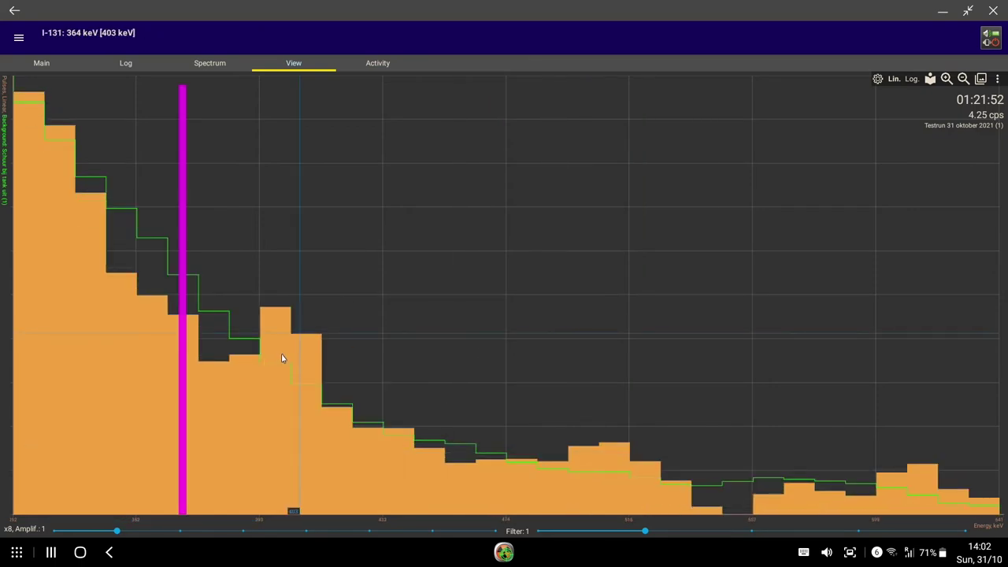
{"action": "mouse_move", "coordinate": [367, 355]}
{"action": "left_mouse_down"}
{"action": "mouse_move", "coordinate": [488, 381]}
{"action": "mouse_move", "coordinate": [187, 318]}
{"action": "left_mouse_up"}
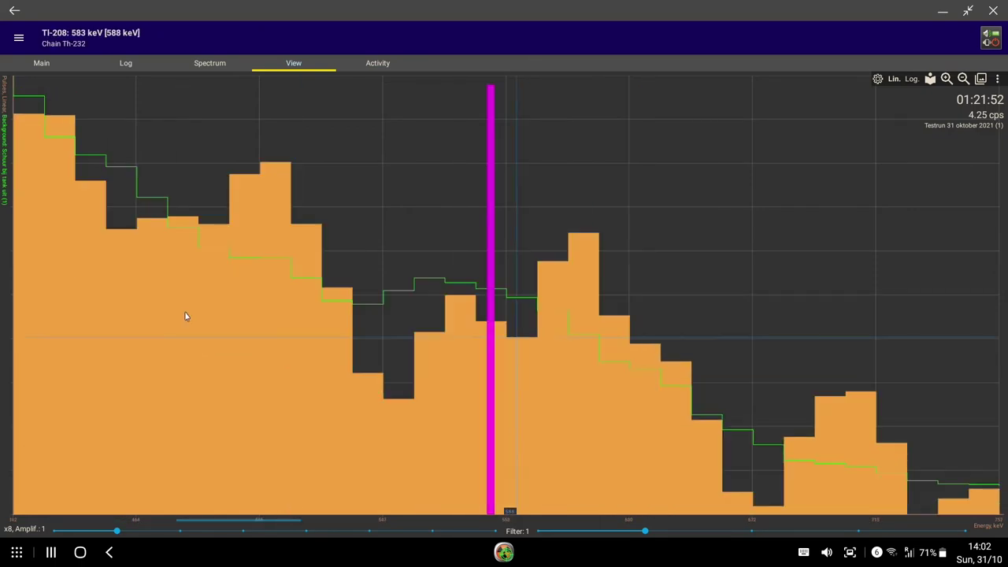
{"action": "left_click", "coordinate": [573, 316]}
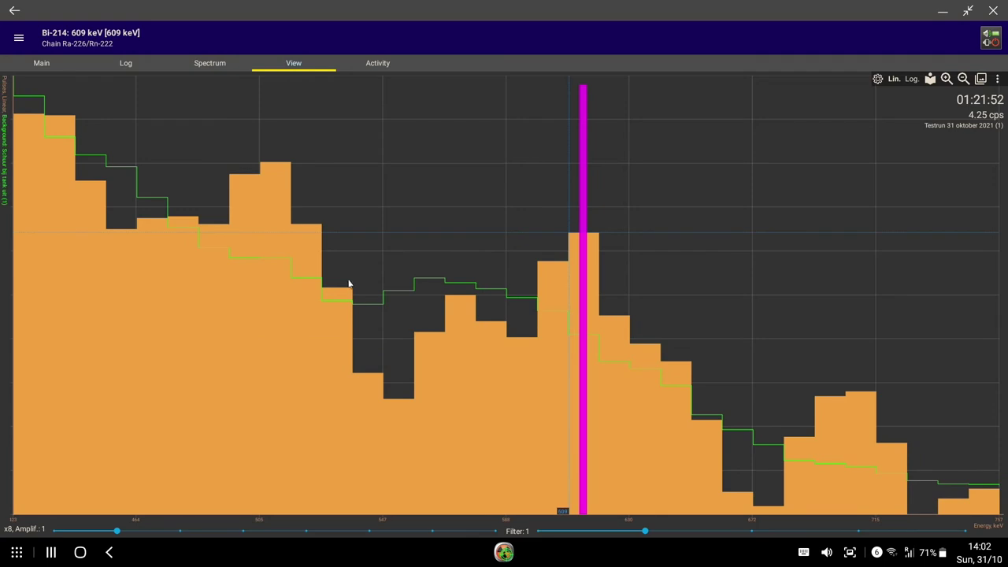
{"action": "left_click", "coordinate": [288, 280]}
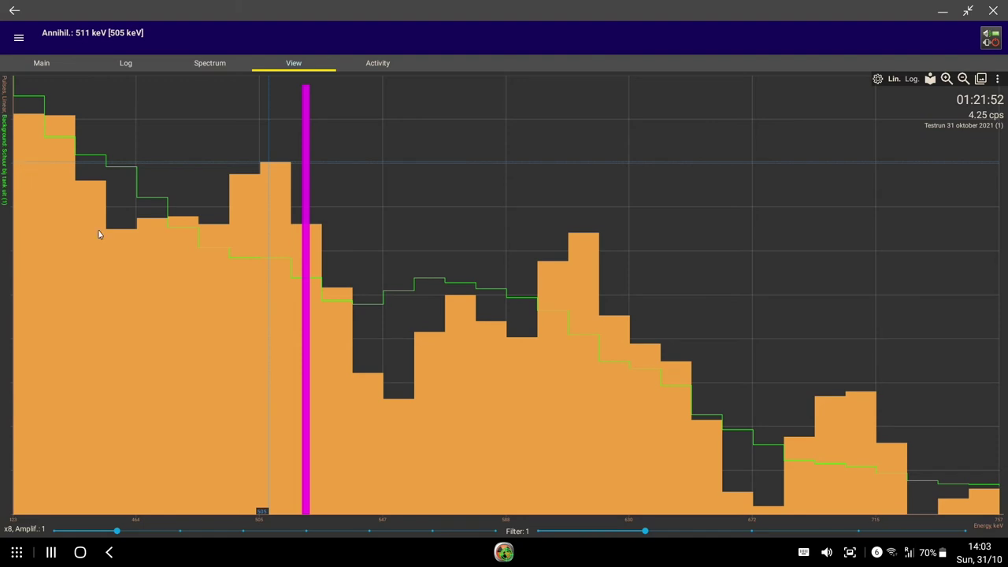
Pan the zoomed Testrun spectrum up past the 1100 keV region to higher-energy peaks
{"action": "left_click_drag", "start_coordinate": [617, 353], "coordinate": [339, 370]}
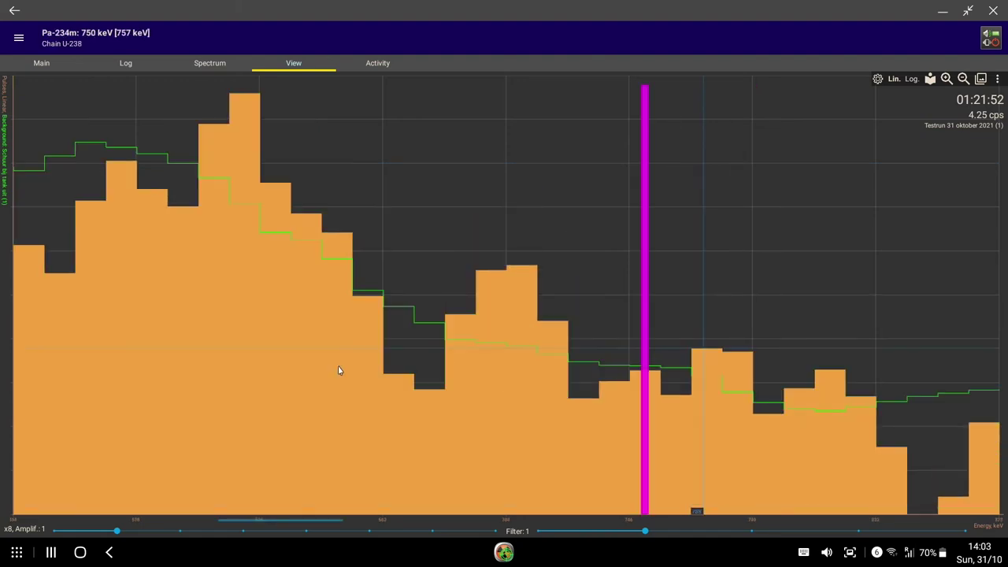
{"action": "left_click_drag", "start_coordinate": [662, 367], "coordinate": [355, 369]}
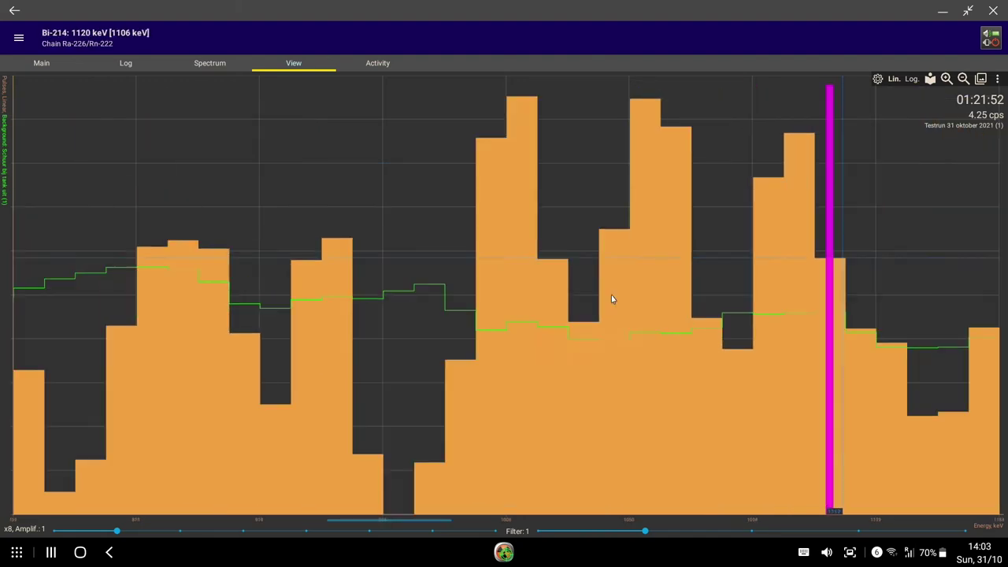
{"action": "left_click_drag", "start_coordinate": [612, 294], "coordinate": [470, 311]}
{"action": "left_click_drag", "start_coordinate": [941, 401], "coordinate": [567, 377]}
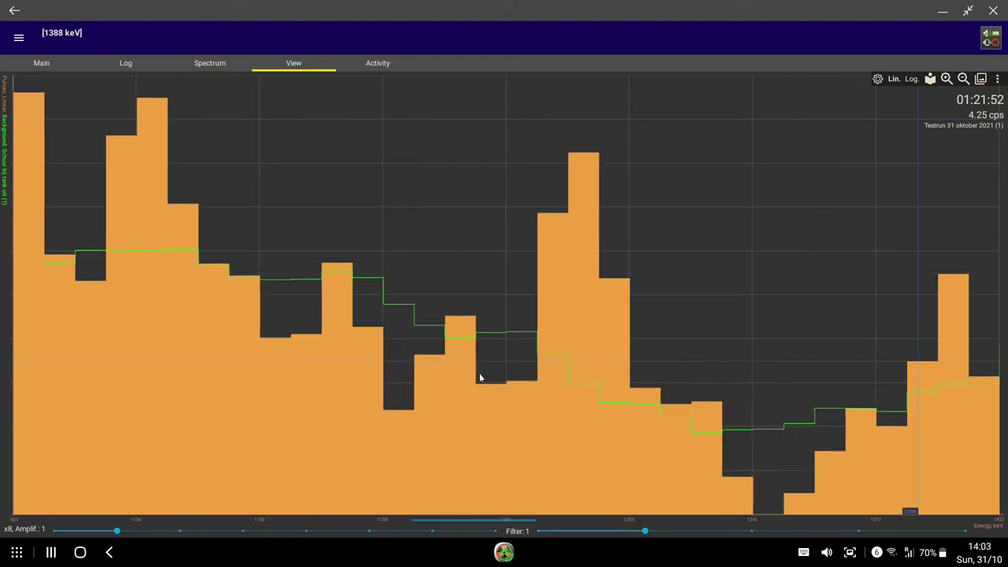
Pan back to the 511 keV annihilation peak, then zoom out to the full spectrum
{"action": "left_click_drag", "start_coordinate": [479, 376], "coordinate": [885, 378]}
{"action": "left_click_drag", "start_coordinate": [233, 324], "coordinate": [659, 338]}
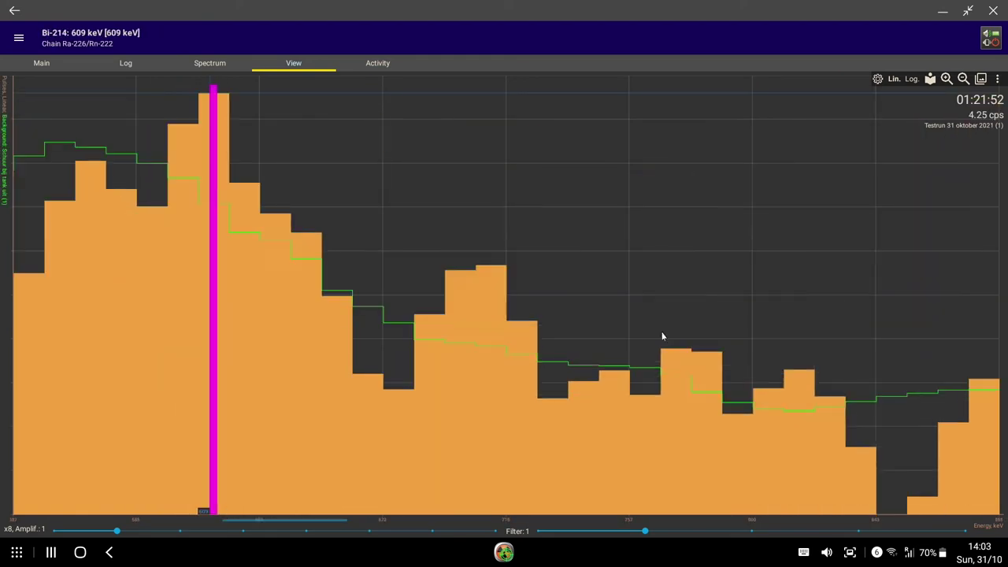
{"action": "mouse_move", "coordinate": [271, 331]}
{"action": "left_mouse_down"}
{"action": "mouse_move", "coordinate": [572, 351]}
{"action": "mouse_move", "coordinate": [442, 364]}
{"action": "mouse_move", "coordinate": [504, 364]}
{"action": "left_mouse_up"}
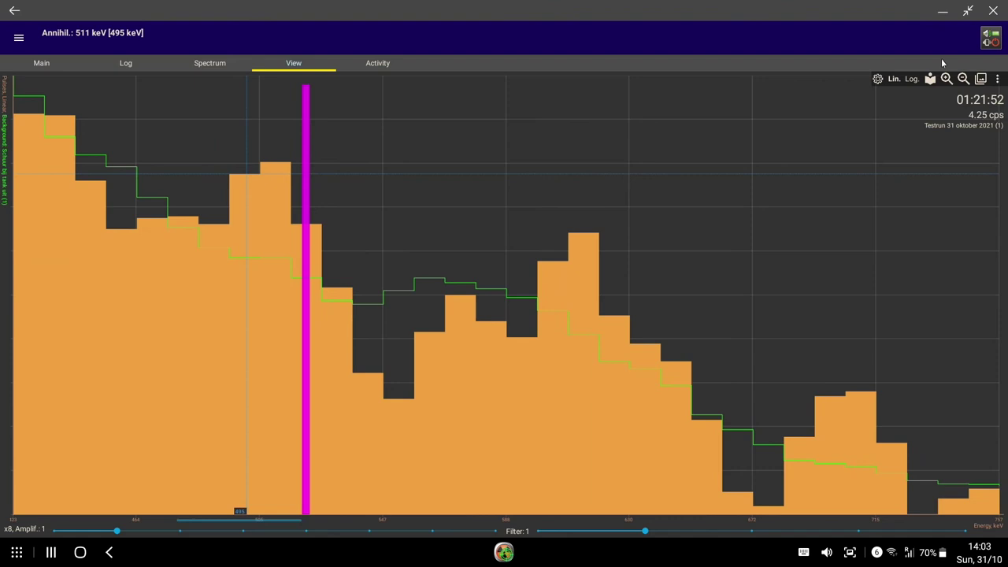
{"action": "left_click", "coordinate": [963, 82]}
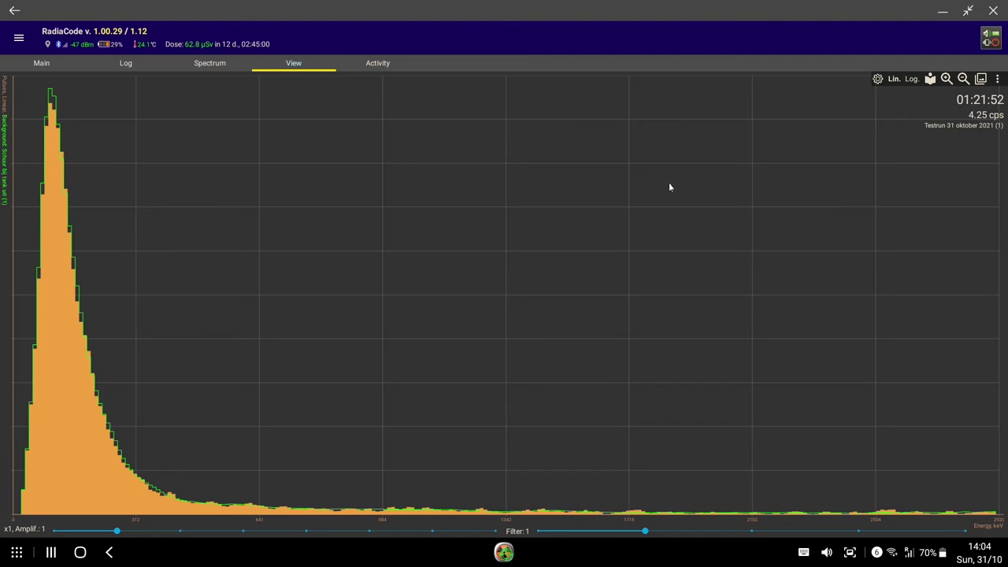
{"action": "left_click", "coordinate": [964, 81]}
Pick Moravian Mushrooms.xml from the Recent files reached through the library's folder browser
{"action": "left_click", "coordinate": [998, 82]}
{"action": "left_click", "coordinate": [998, 84]}
{"action": "left_click", "coordinate": [931, 80]}
{"action": "left_click", "coordinate": [991, 38]}
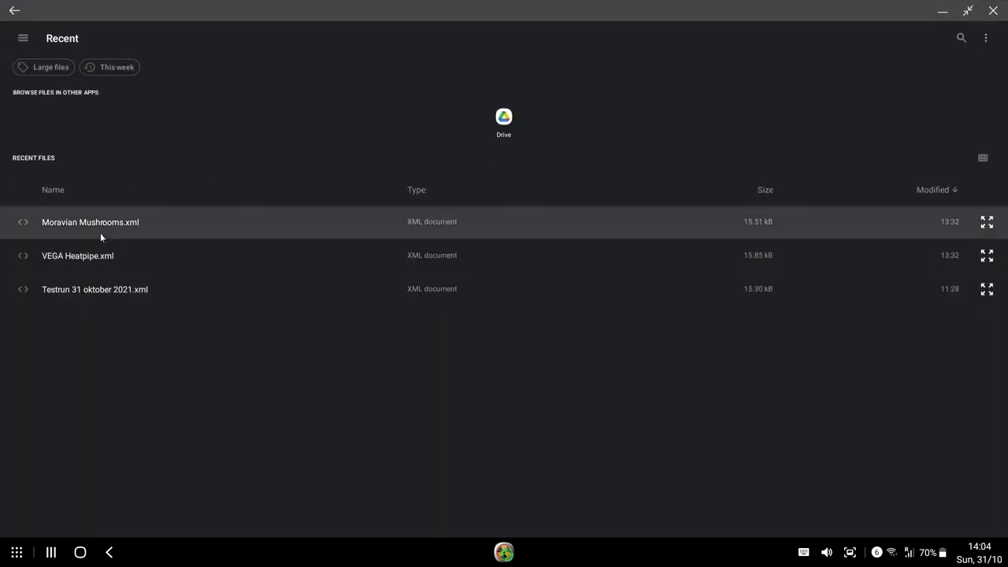
{"action": "left_click", "coordinate": [92, 228]}
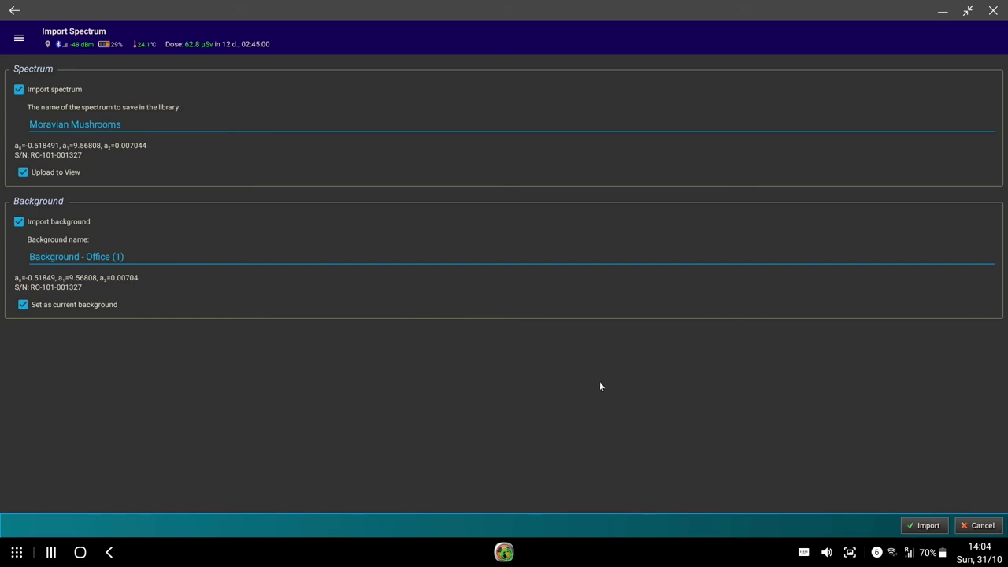
Import the Moravian Mushrooms spectrum together with the 'Background - Office (1)' background
{"action": "left_click", "coordinate": [930, 524]}
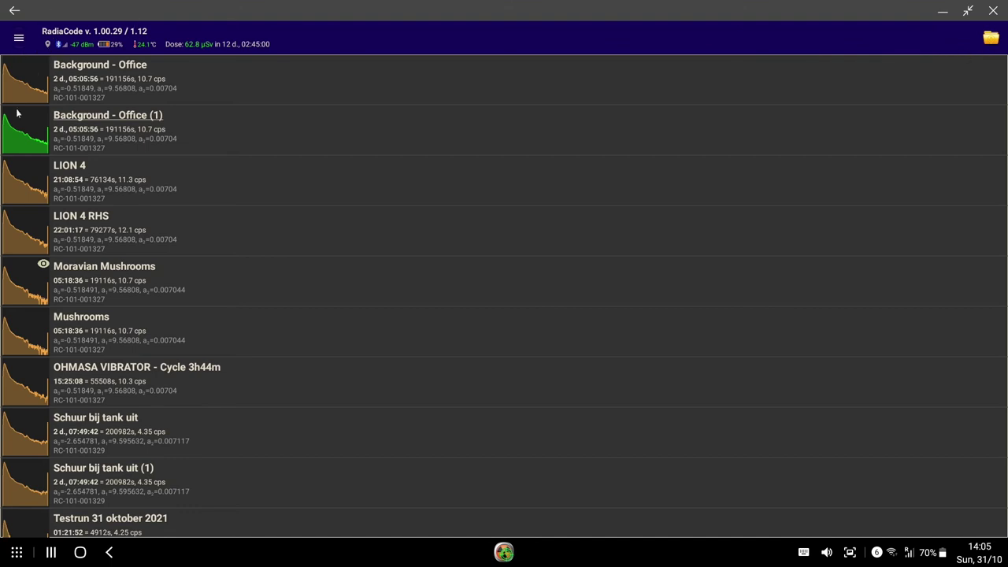
Zoom into the Moravian Mushrooms chart and pan through Cs-137 662 keV, ~810 keV, Pa-234m, up to Co-60
{"action": "left_click", "coordinate": [15, 9]}
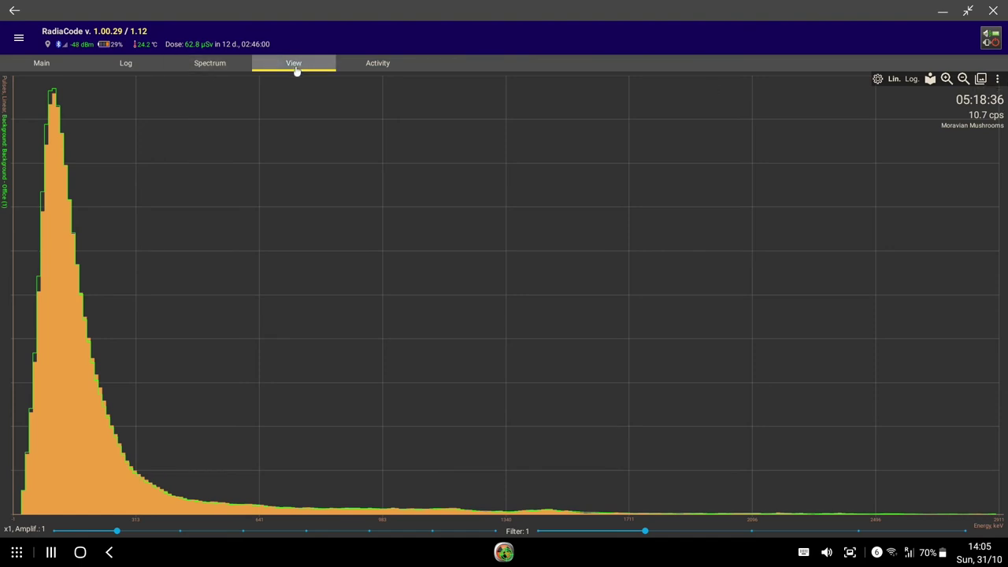
{"action": "left_click", "coordinate": [946, 79]}
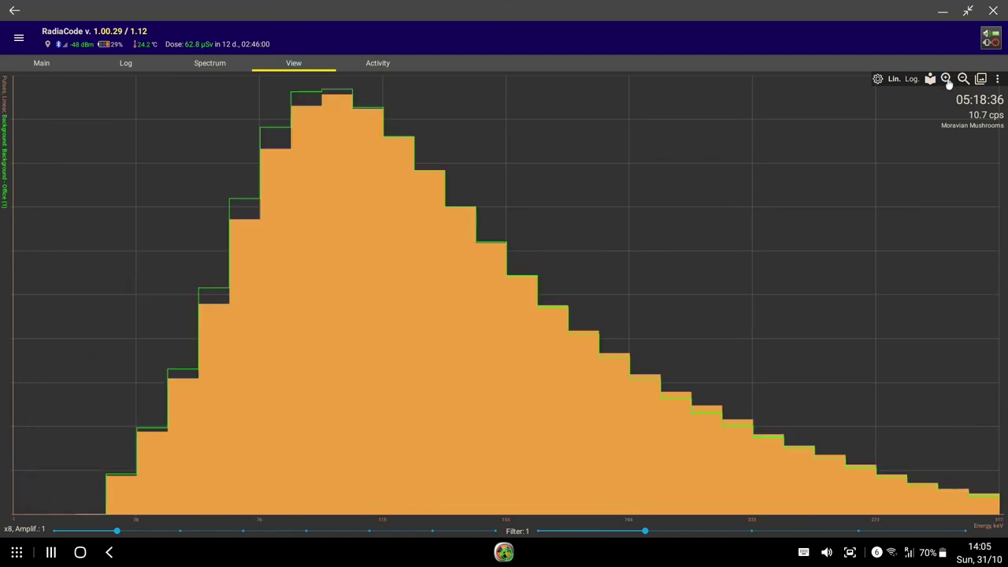
{"action": "mouse_move", "coordinate": [775, 339]}
{"action": "left_mouse_down"}
{"action": "mouse_move", "coordinate": [594, 338]}
{"action": "mouse_move", "coordinate": [275, 299]}
{"action": "left_mouse_up"}
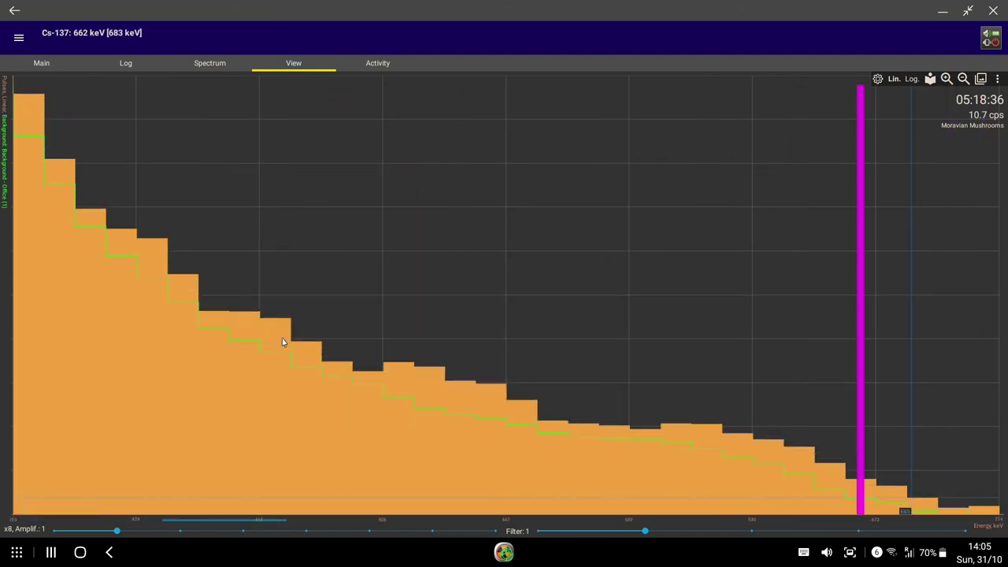
{"action": "left_click_drag", "start_coordinate": [925, 312], "coordinate": [619, 312]}
{"action": "left_click", "coordinate": [616, 309]}
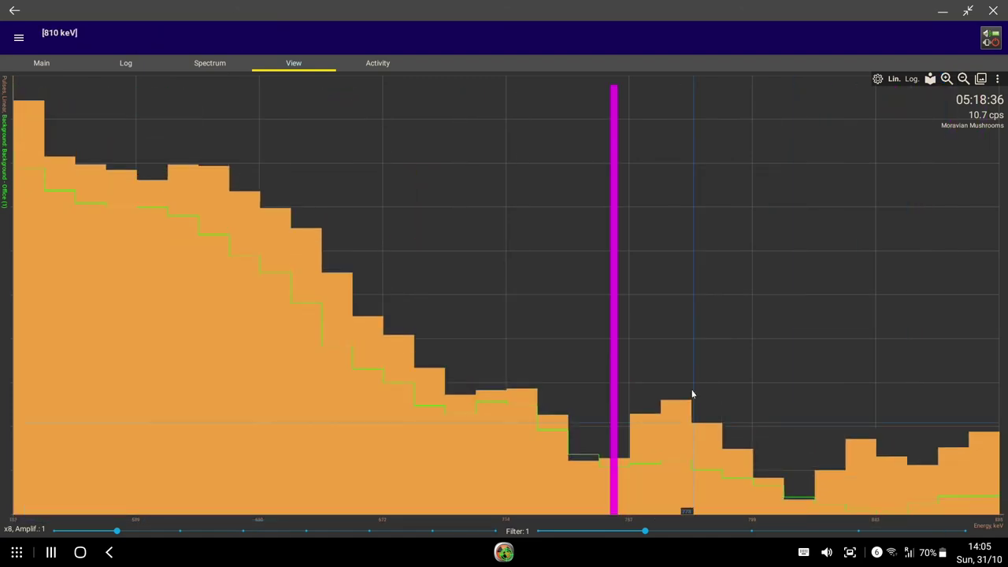
{"action": "mouse_move", "coordinate": [692, 394]}
{"action": "left_mouse_down"}
{"action": "mouse_move", "coordinate": [207, 315]}
{"action": "mouse_move", "coordinate": [716, 385]}
{"action": "mouse_move", "coordinate": [923, 365]}
{"action": "mouse_move", "coordinate": [333, 301]}
{"action": "mouse_move", "coordinate": [92, 291]}
{"action": "left_mouse_up"}
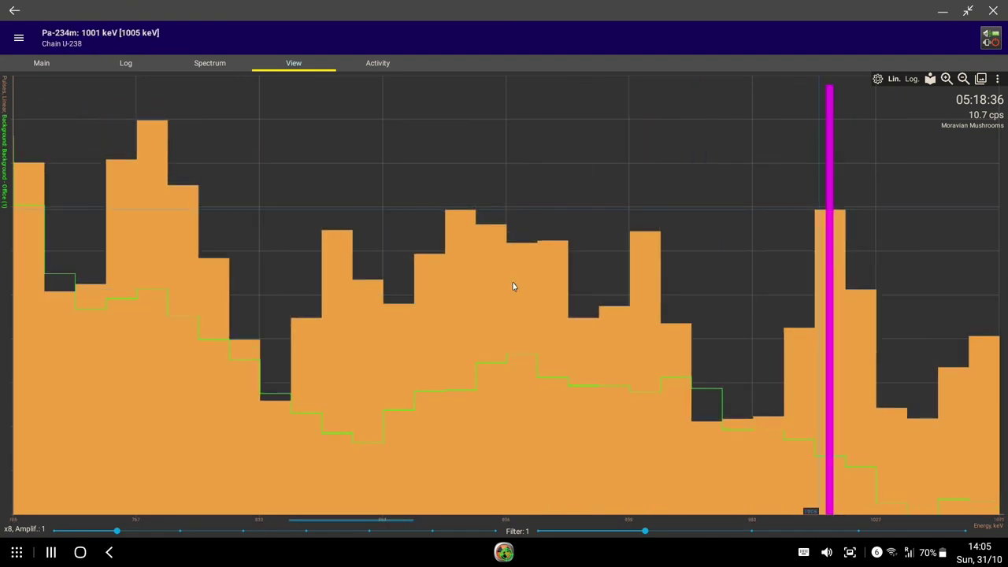
{"action": "left_click_drag", "start_coordinate": [518, 290], "coordinate": [305, 269]}
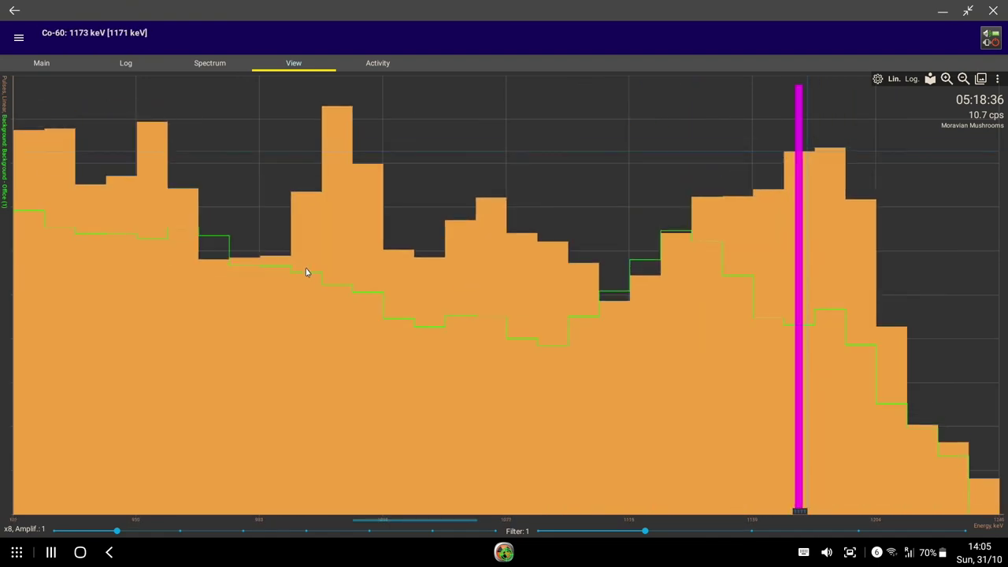
Zoom out to x2, pan toward Tl-208 2614 keV and back, then mark the peak near 1204 keV
{"action": "left_click", "coordinate": [964, 79]}
{"action": "left_click", "coordinate": [964, 79]}
{"action": "left_click_drag", "start_coordinate": [545, 295], "coordinate": [419, 290]}
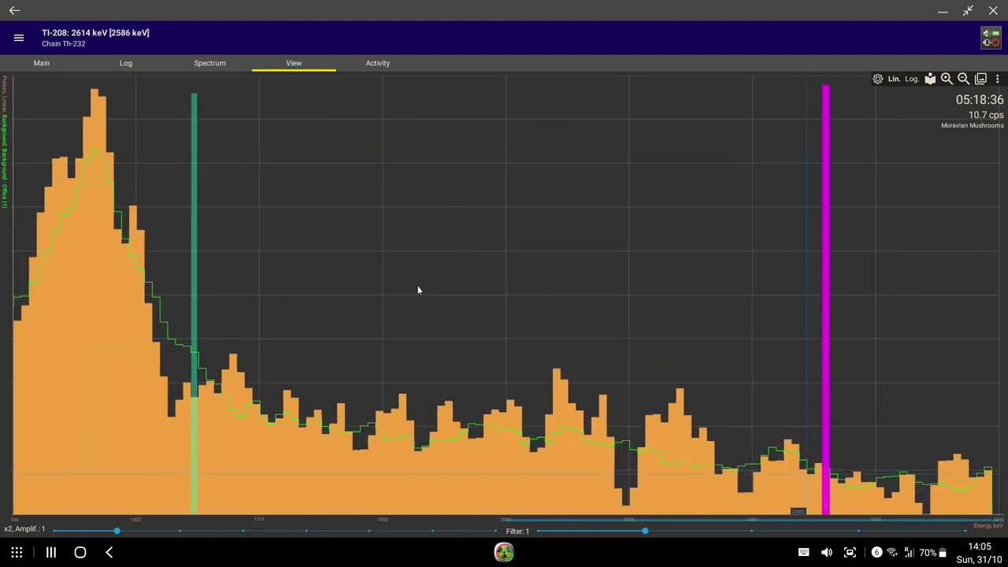
{"action": "left_click_drag", "start_coordinate": [569, 281], "coordinate": [635, 288]}
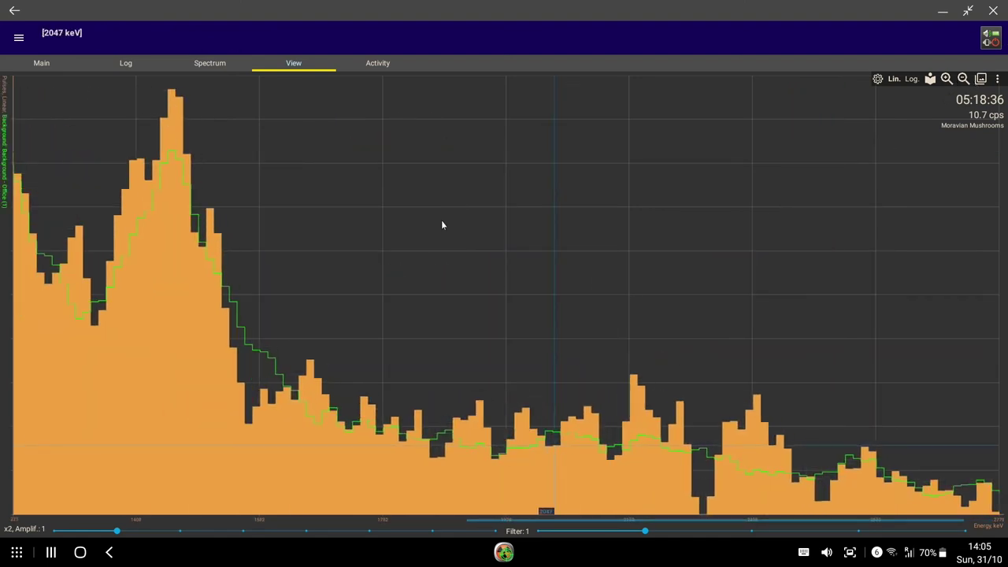
{"action": "left_click_drag", "start_coordinate": [441, 223], "coordinate": [720, 268]}
{"action": "left_click", "coordinate": [337, 199]}
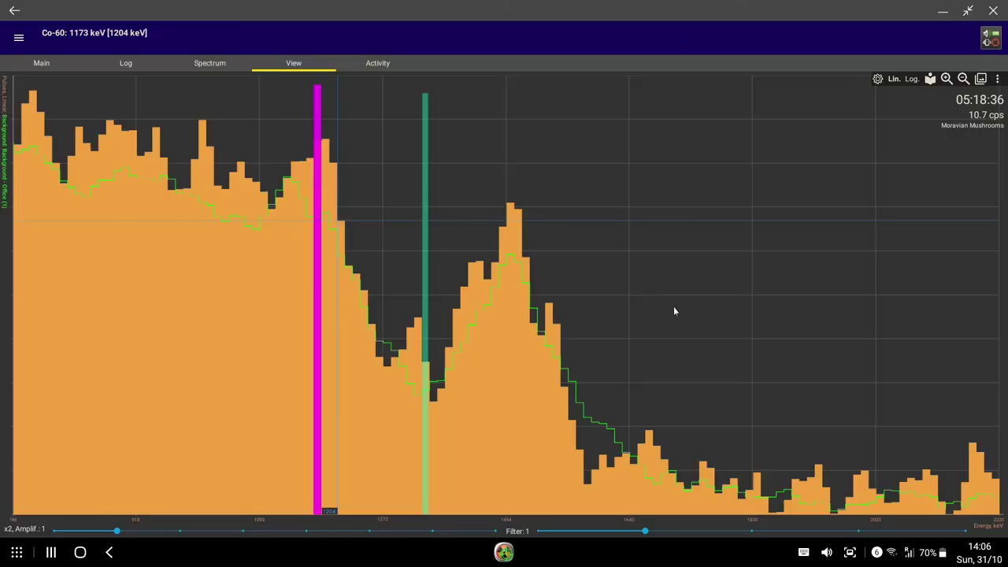
Browse the recent shared XML spectrum files from the library's folder icon
{"action": "left_click", "coordinate": [933, 80]}
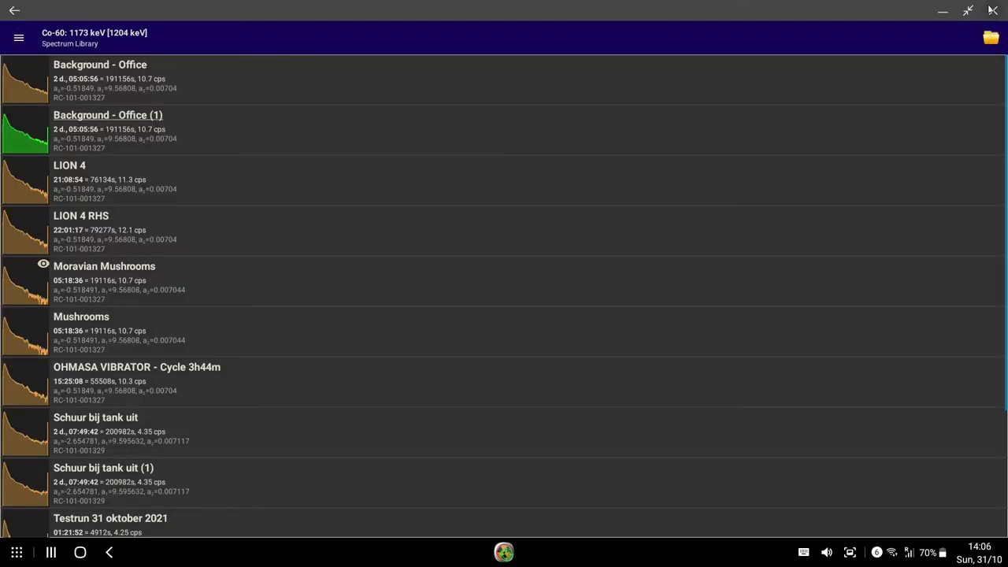
{"action": "left_click", "coordinate": [991, 38]}
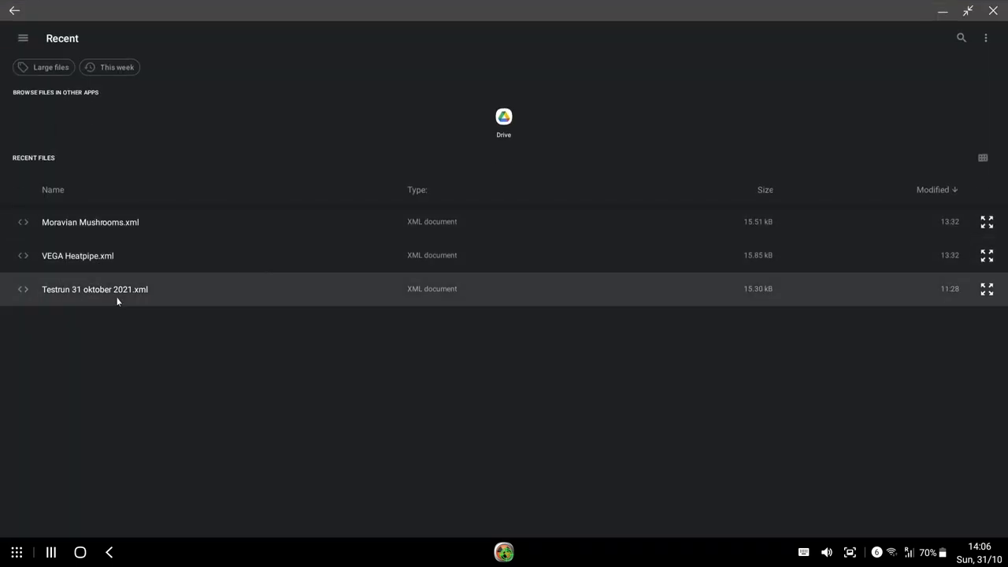